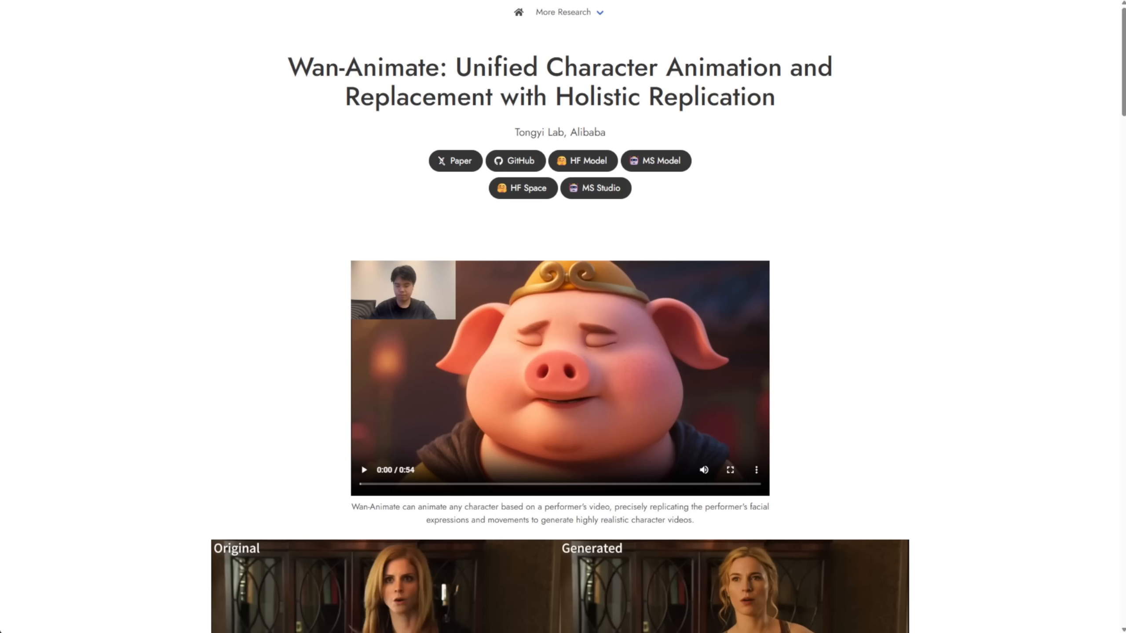
- Browse the Wan-Animate project page through its demo videos, results gallery and qualitative comparisons
scroll(375, 424, "down", 6)
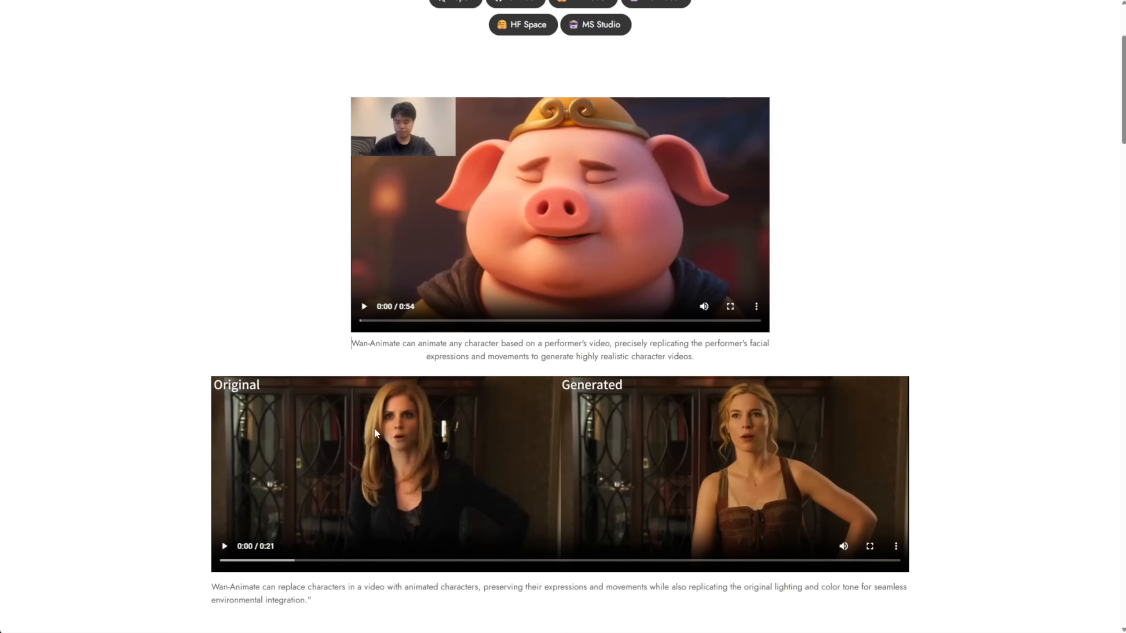
scroll(510, 327, "down", 18)
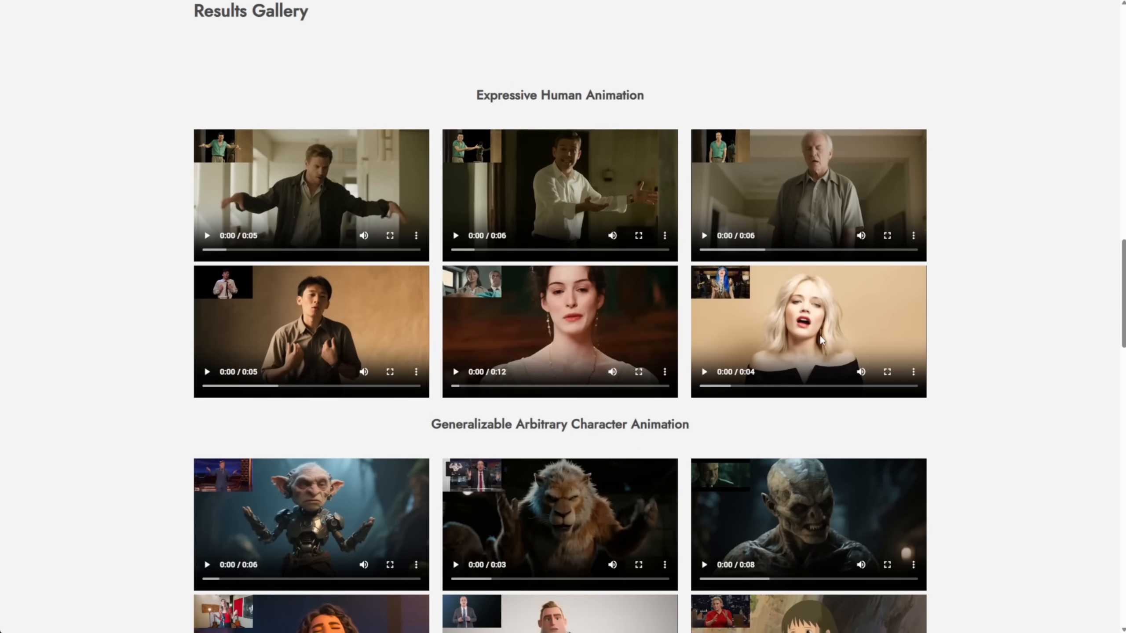
scroll(821, 339, "down", 3)
scroll(654, 179, "down", 10)
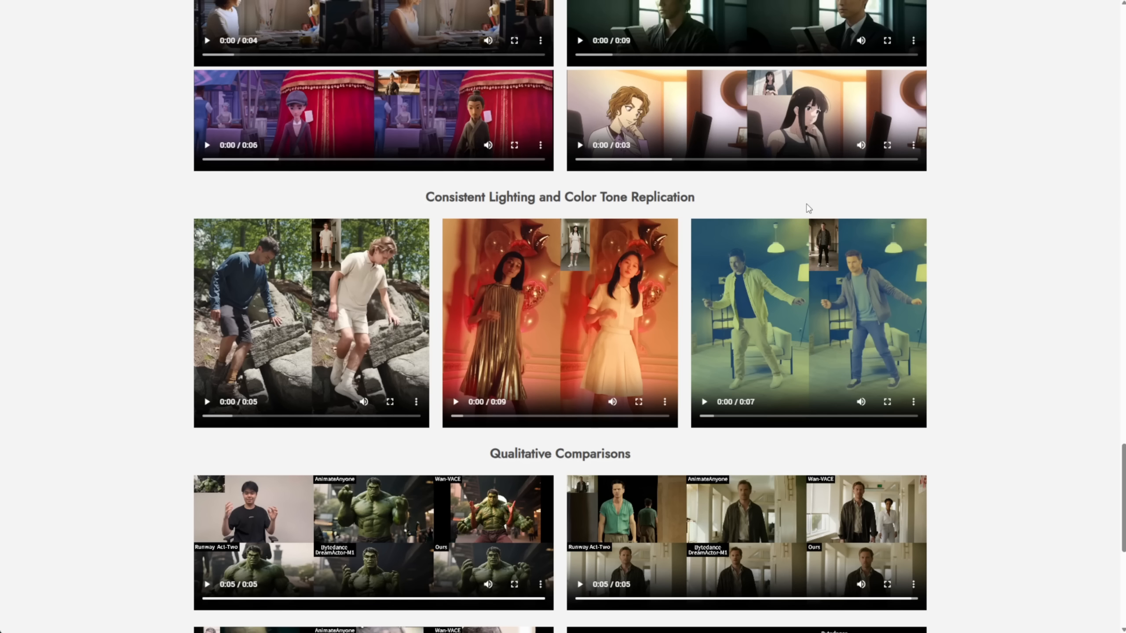
scroll(807, 209, "down", 3)
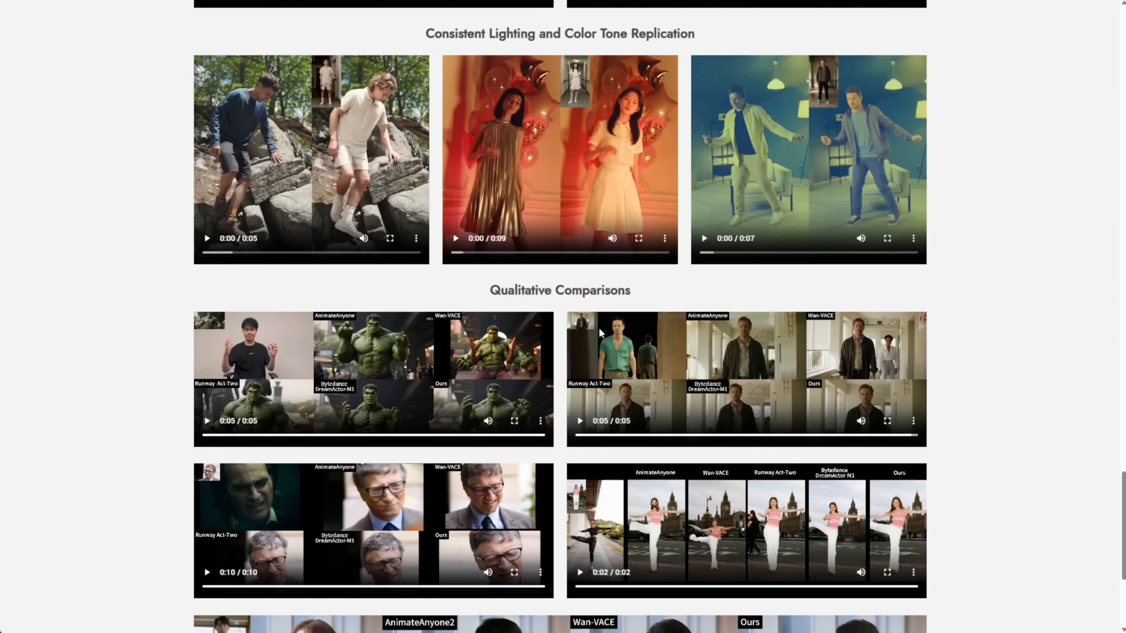
scroll(562, 313, "down", 3)
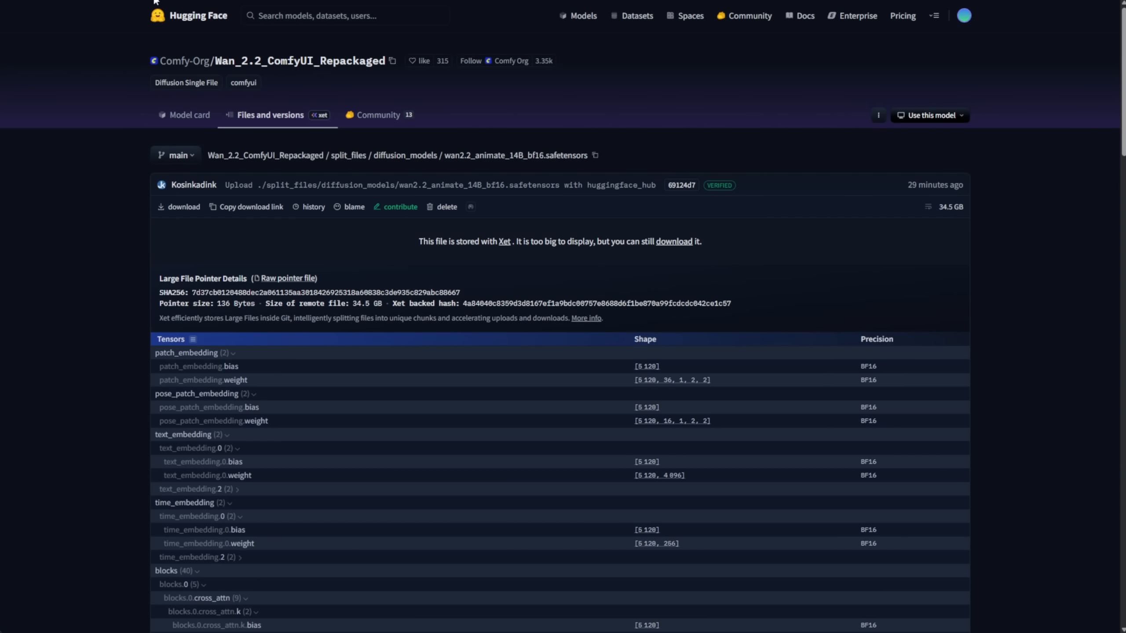
- Review the Wan2.2-Animate-14B model card and highlight the model files in its Hugging Face file list
mouse_move(201, 63)
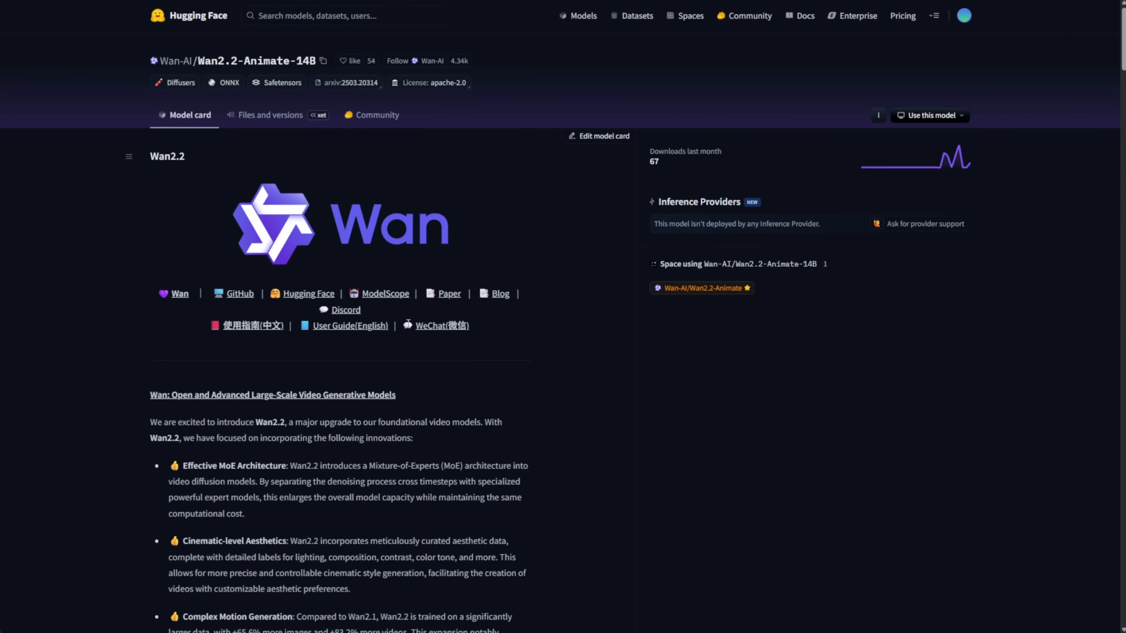
left_click(277, 115)
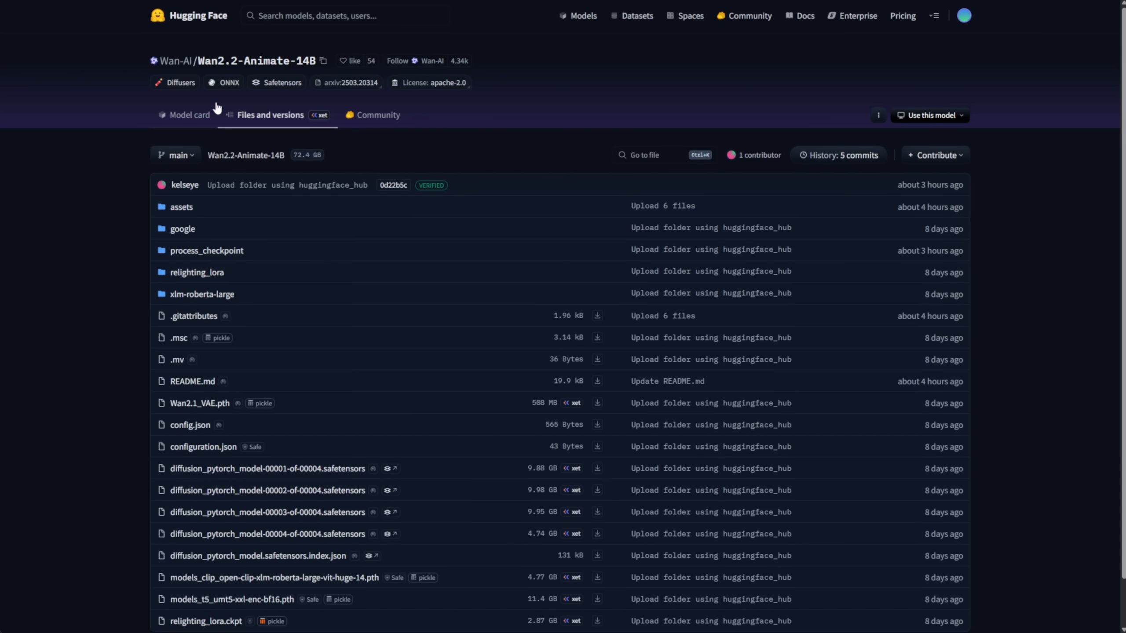
left_click(177, 114)
scroll(262, 364, "down", 6)
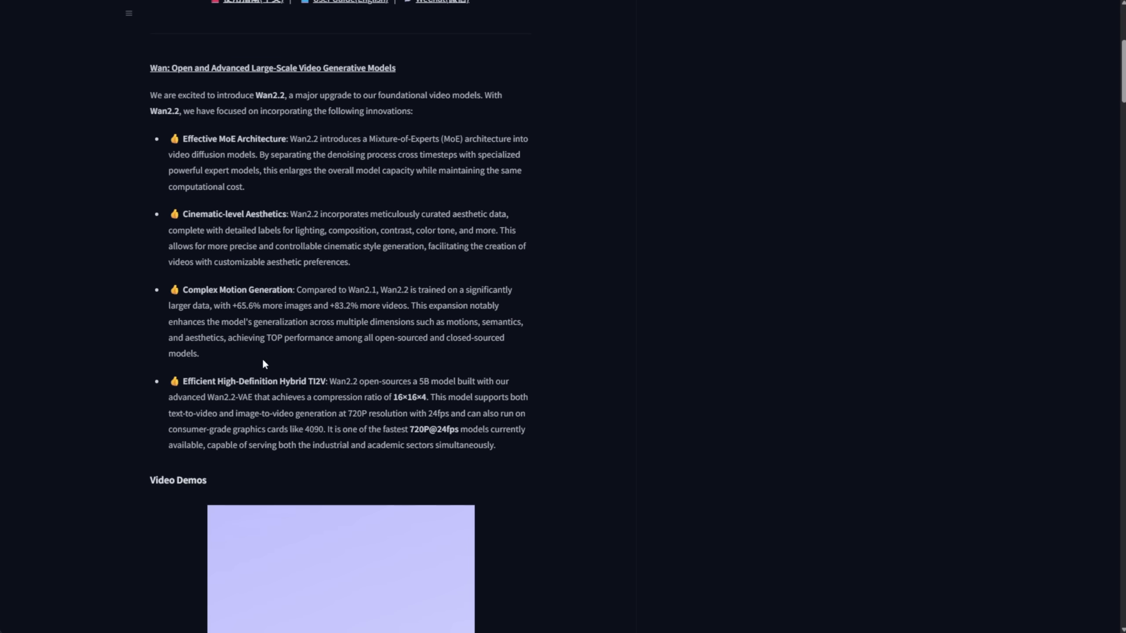
scroll(646, 497, "down", 10)
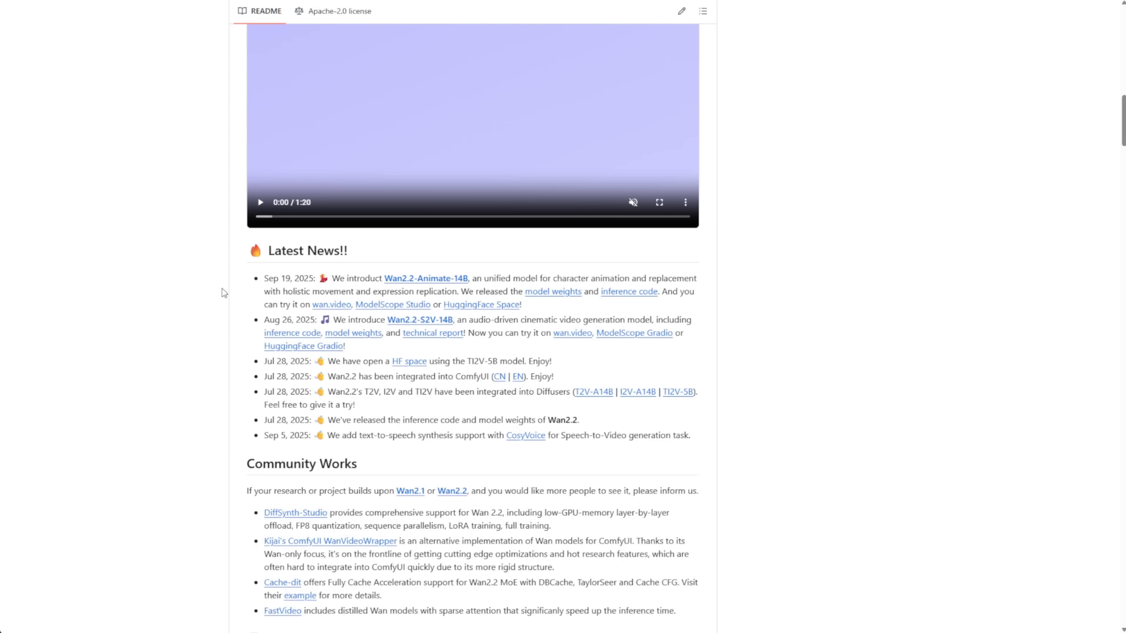
scroll(195, 134, "up", 15)
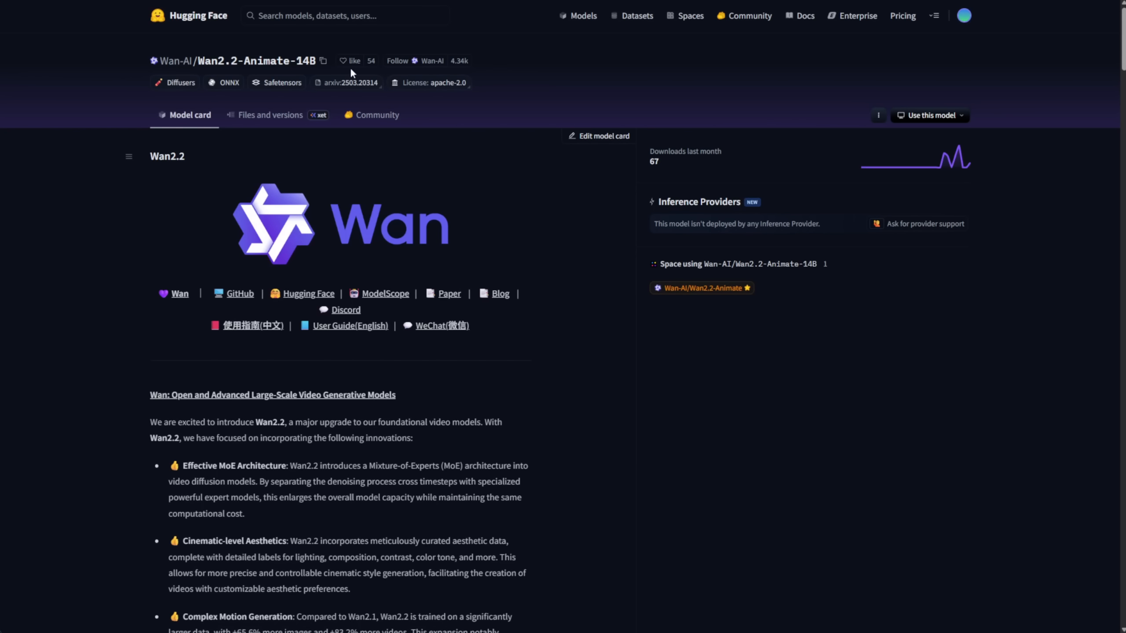
left_click(251, 116)
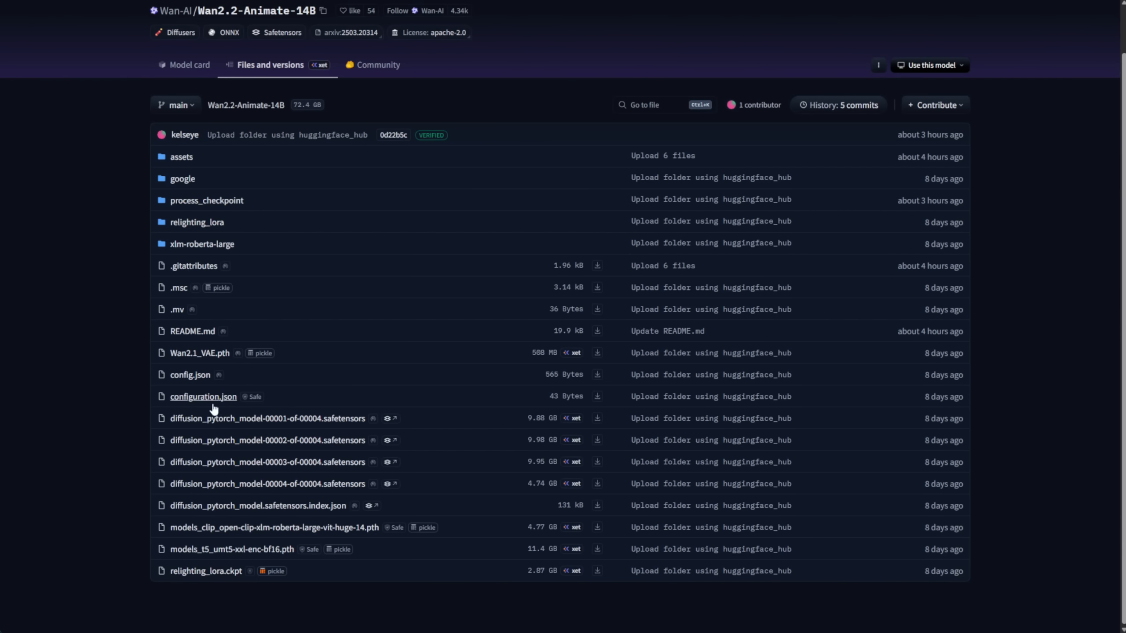
left_click_drag(170, 418, 424, 567)
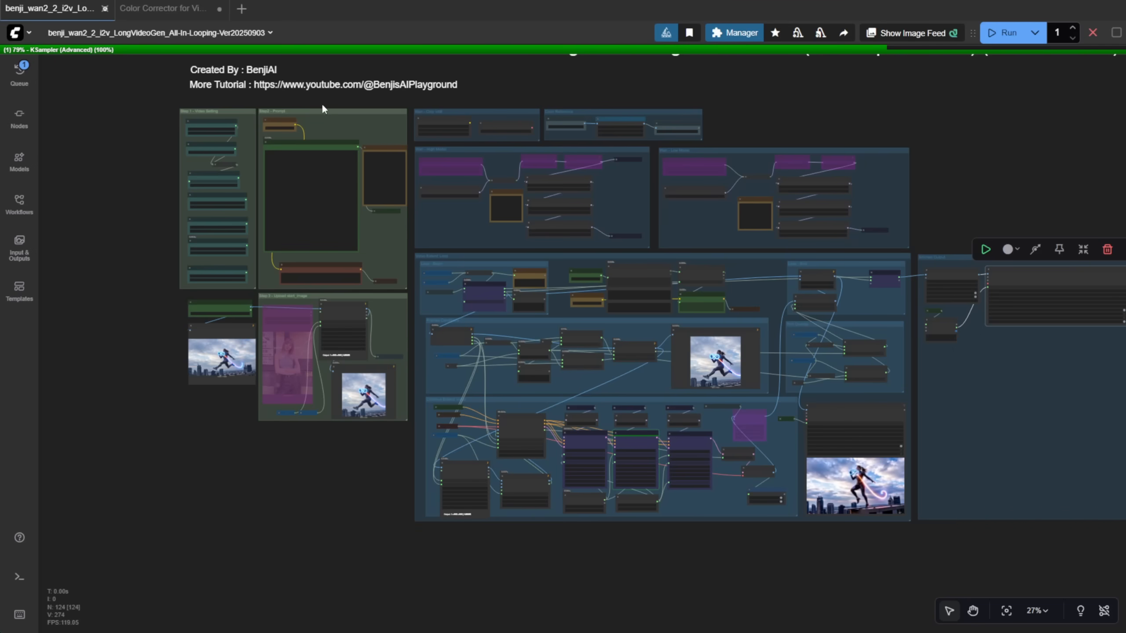
- Switch to the Wan2.2-Animate demo Space and look over its reference image, template video and generation settings
left_click_drag(515, 83, 502, 152)
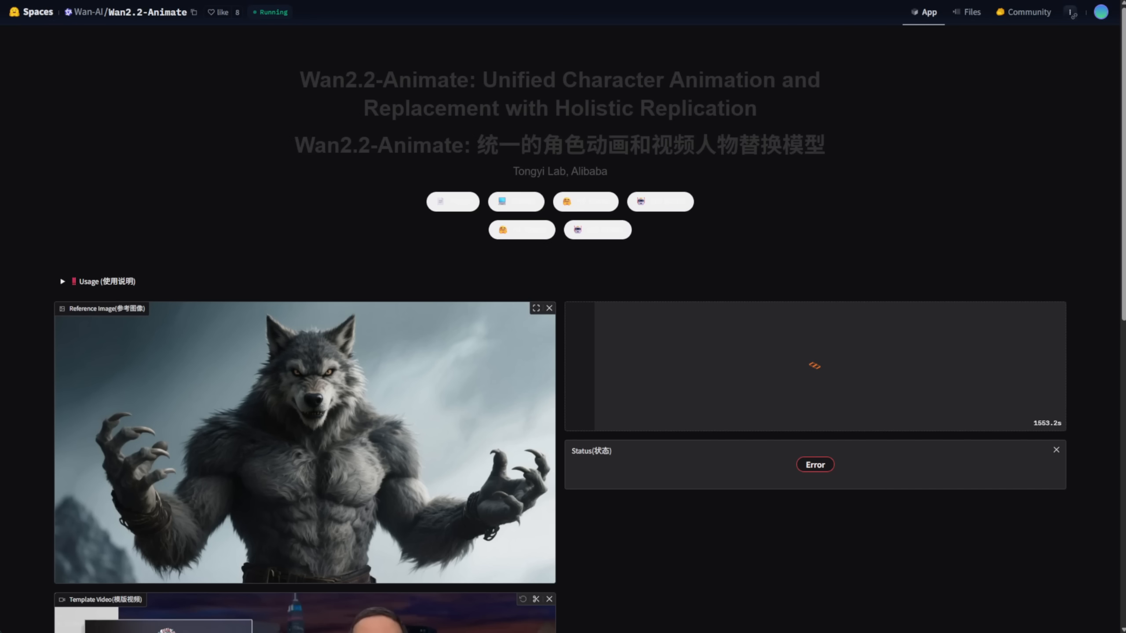
scroll(411, 254, "down", 10)
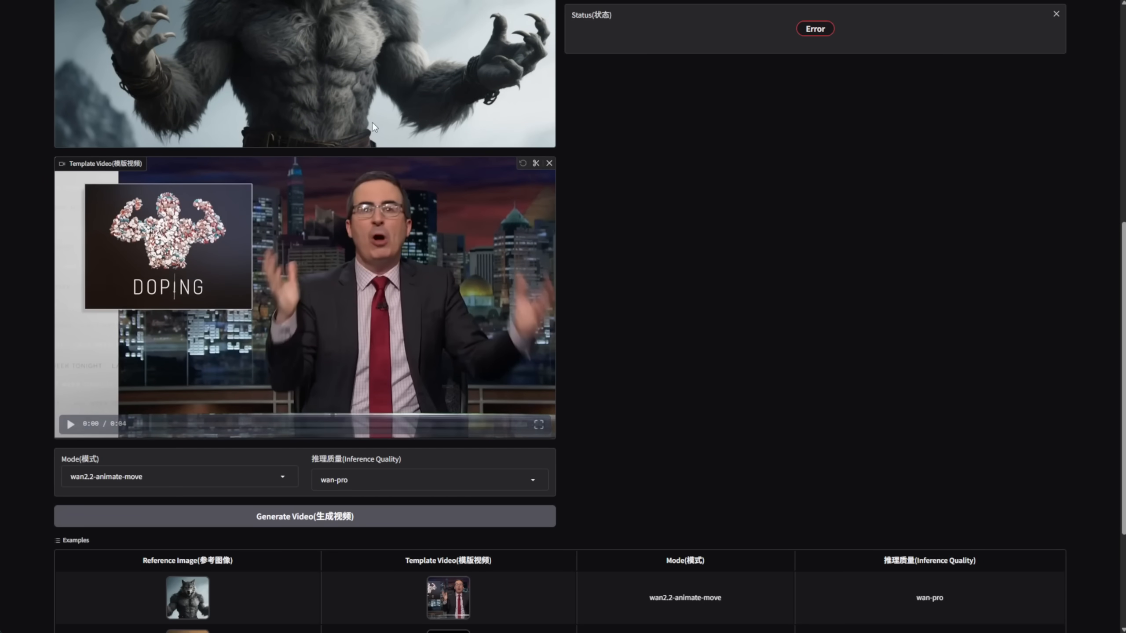
scroll(430, 225, "up", 3)
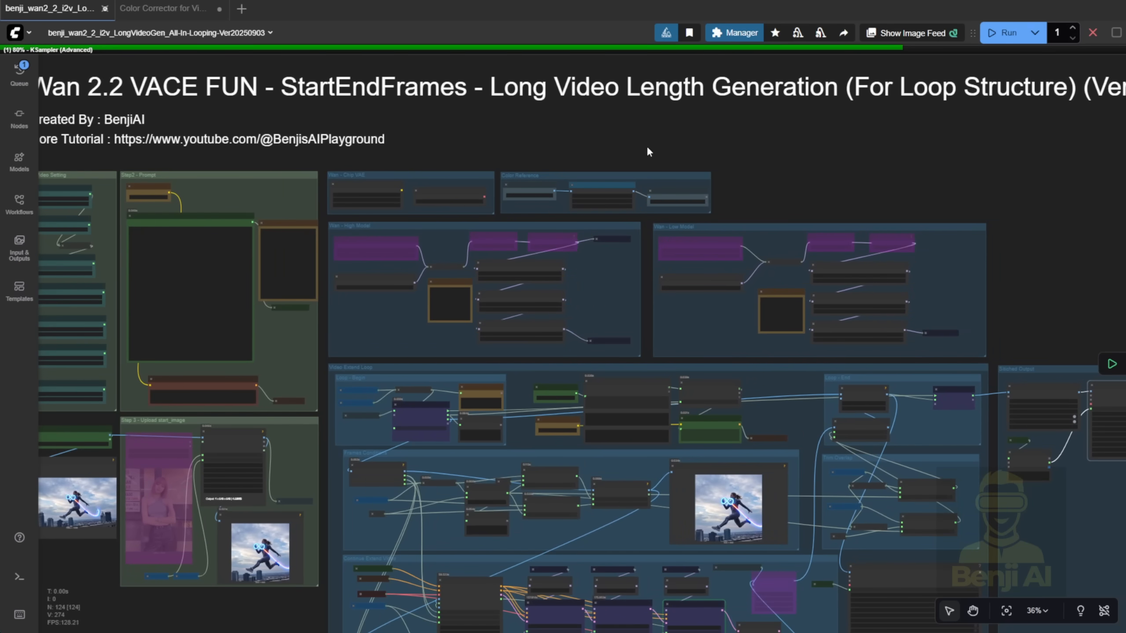
- Switch to the ComfyUI long-video workflow and examine the Continue Extend Video samplers, video output and Video Extend Loop nodes
scroll(780, 172, "down", 5)
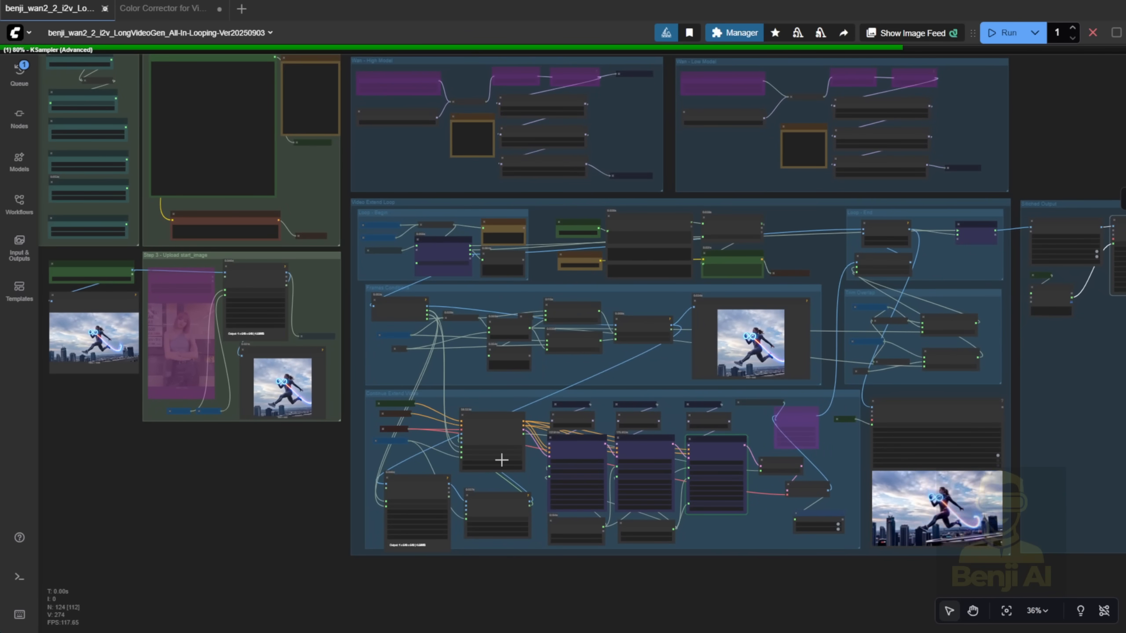
left_click_drag(759, 574, 543, 550)
scroll(660, 530, "up", 7)
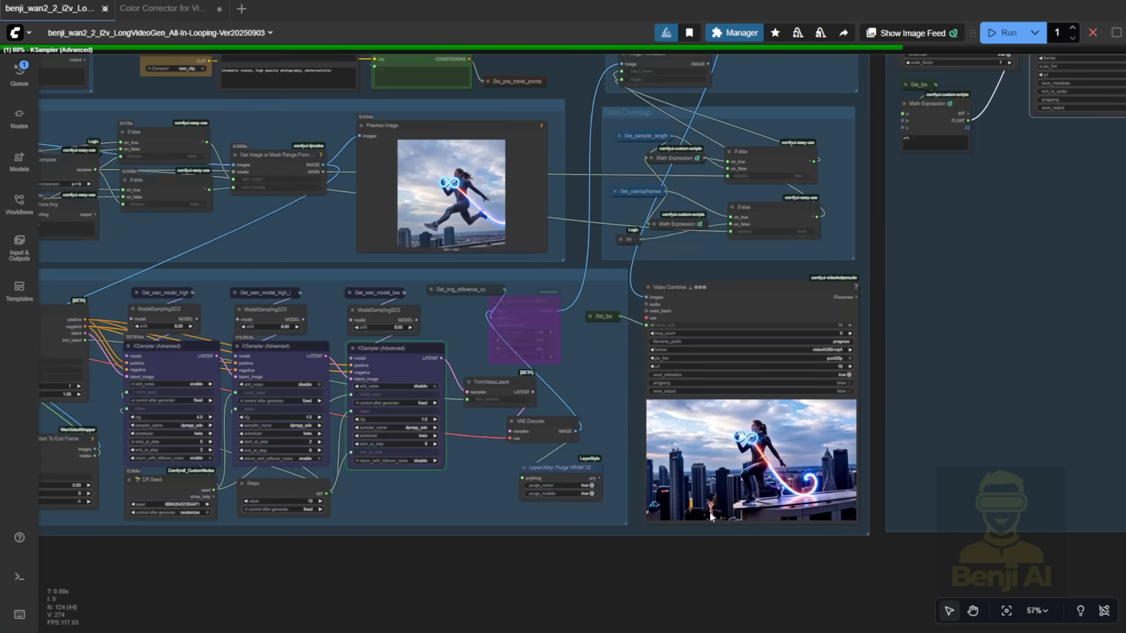
left_click_drag(382, 489, 554, 480)
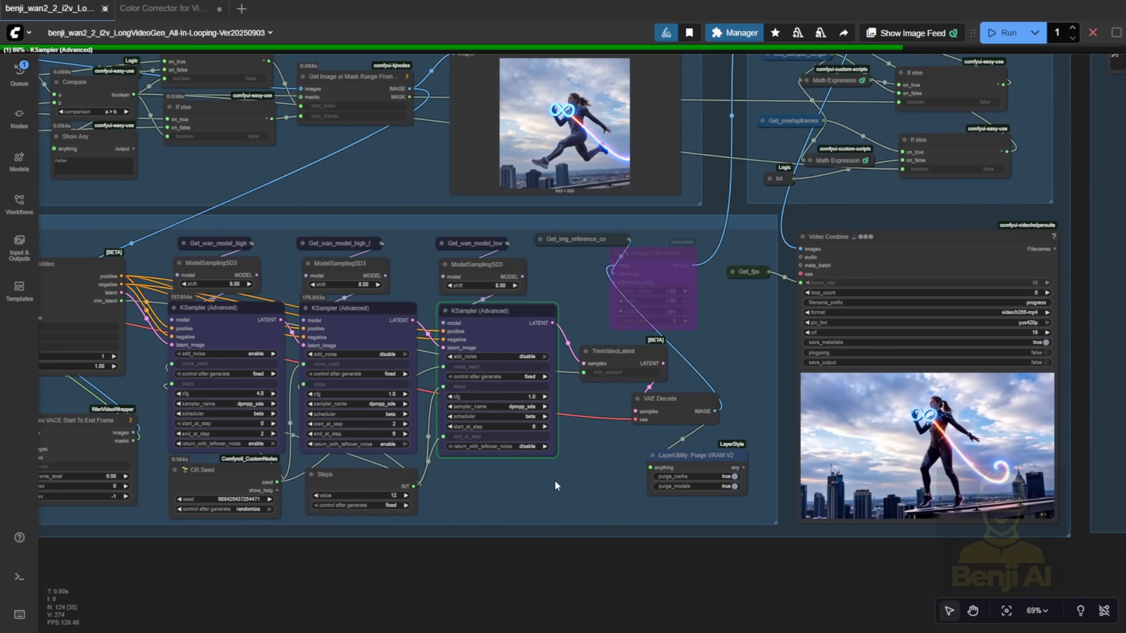
scroll(592, 514, "down", 4)
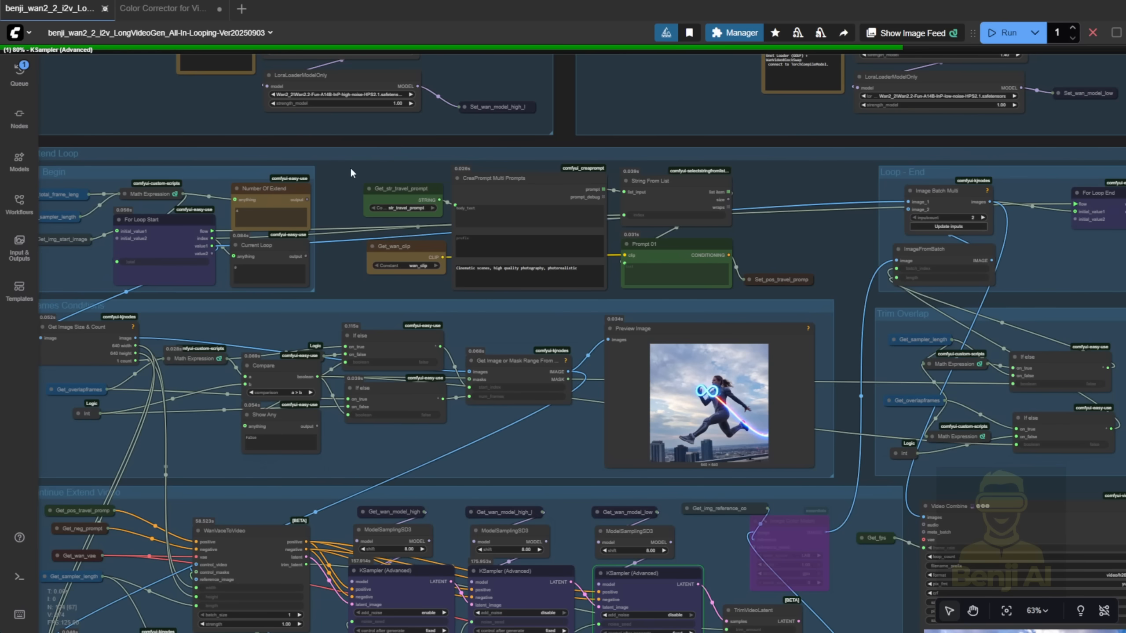
left_click_drag(356, 141, 513, 162)
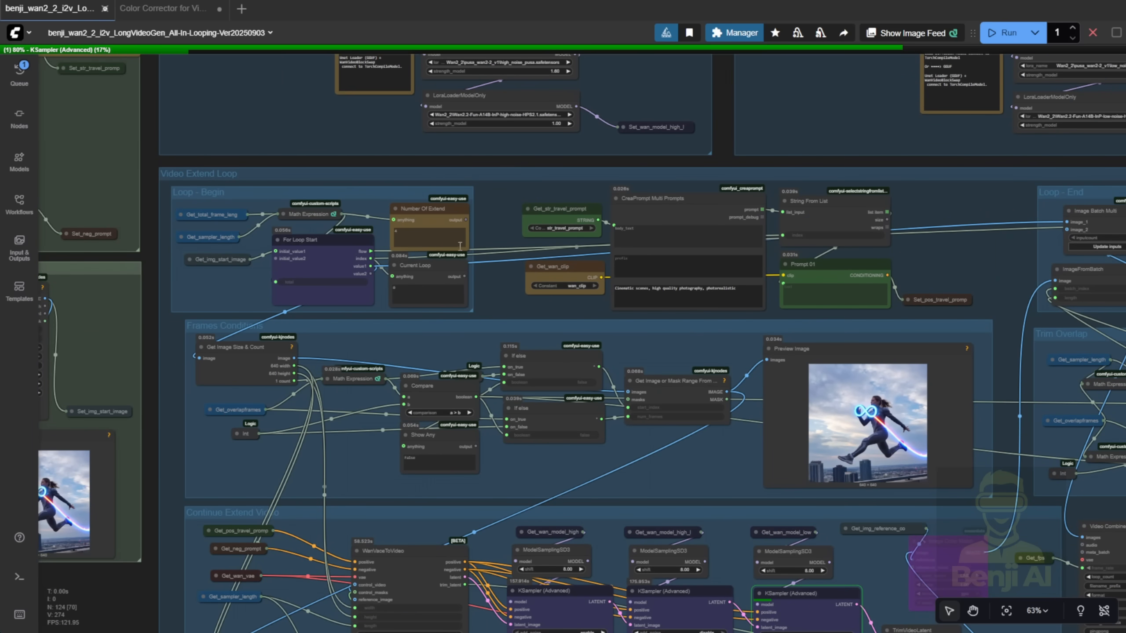
- Look over the whole workflow layout and inspect the first KSampler (Advanced) node in the Continue Extend Video group
scroll(480, 243, "down", 3)
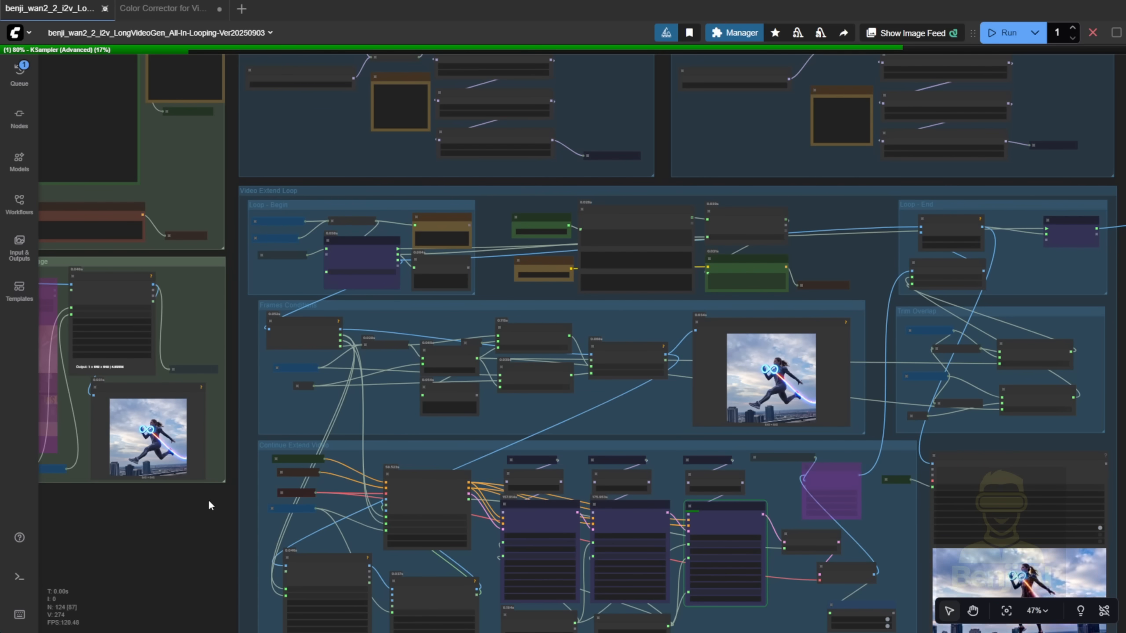
scroll(208, 500, "down", 3)
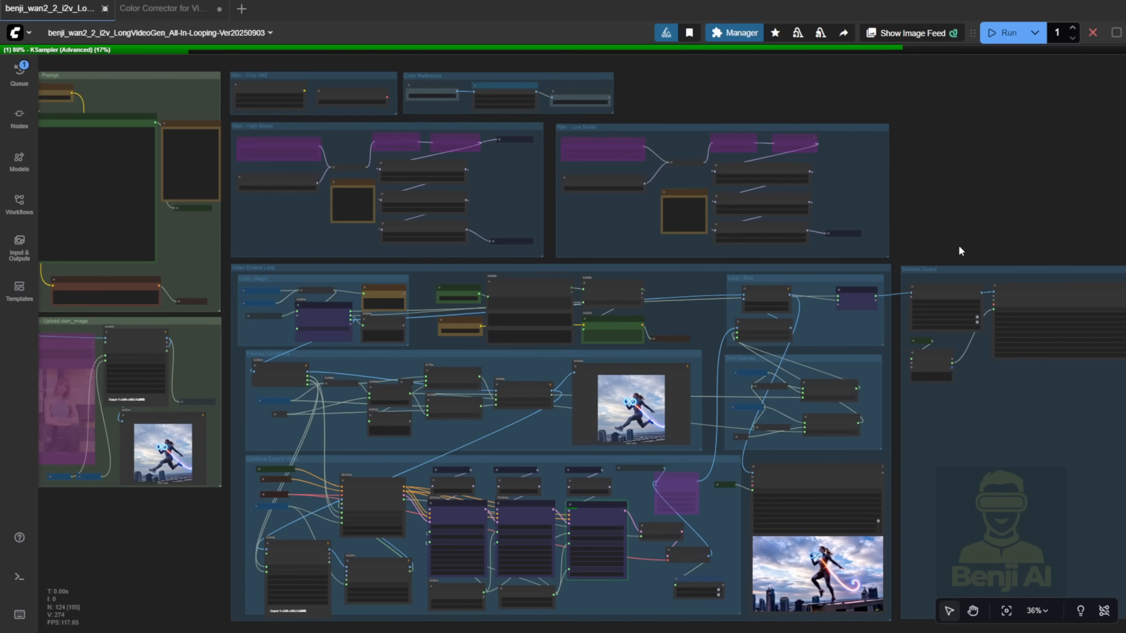
scroll(977, 206, "down", 3)
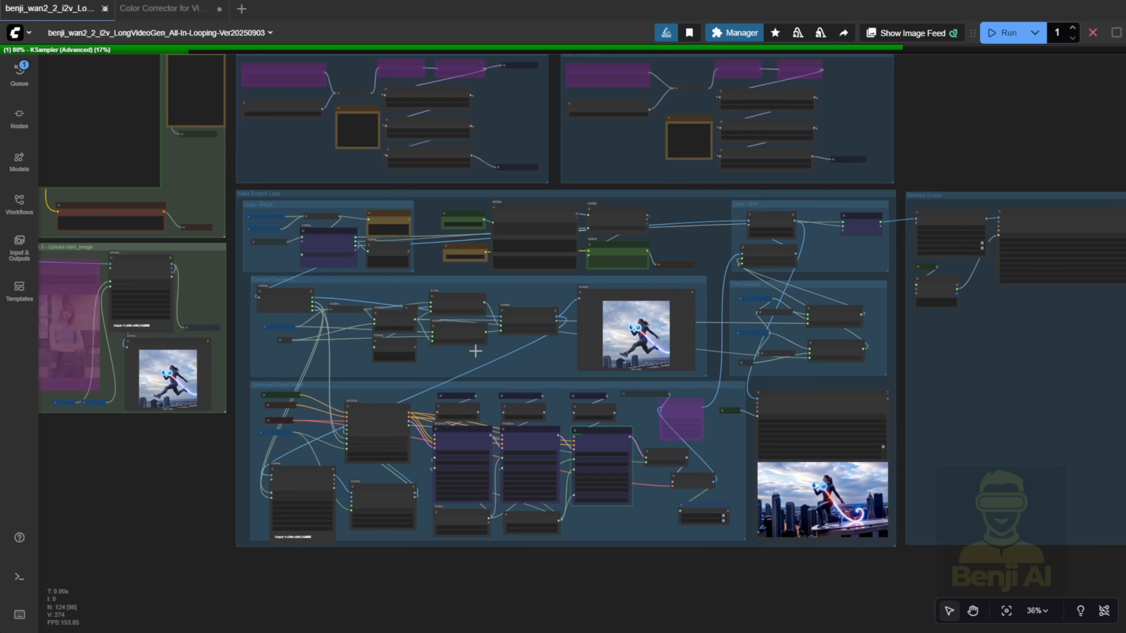
left_click_drag(990, 122, 1002, 300)
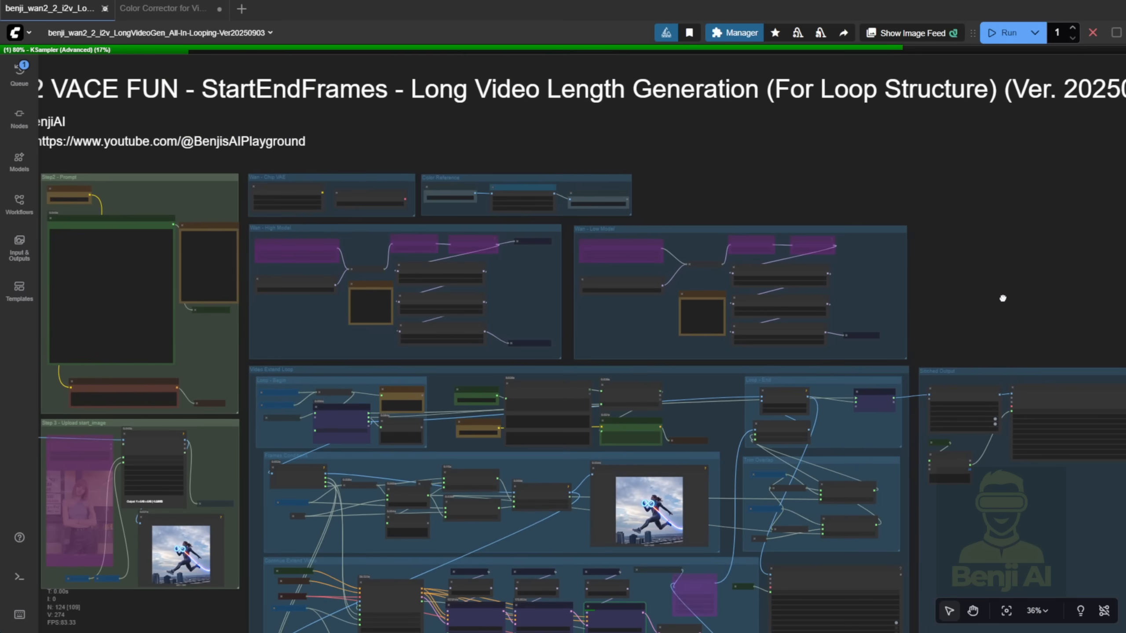
scroll(518, 386, "up", 3)
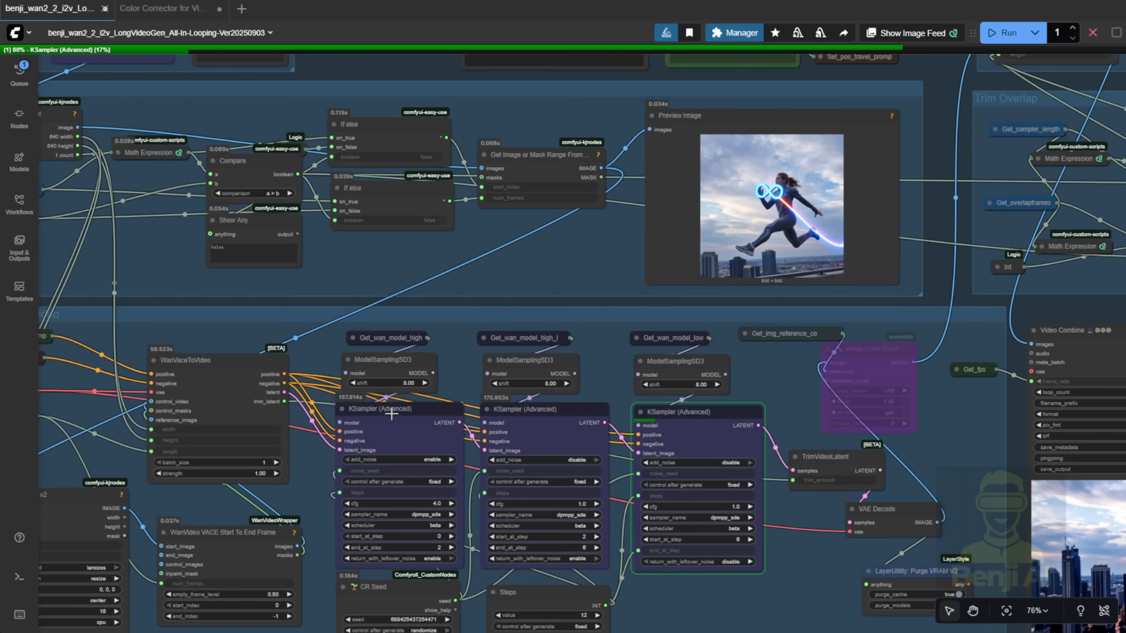
left_click(390, 415)
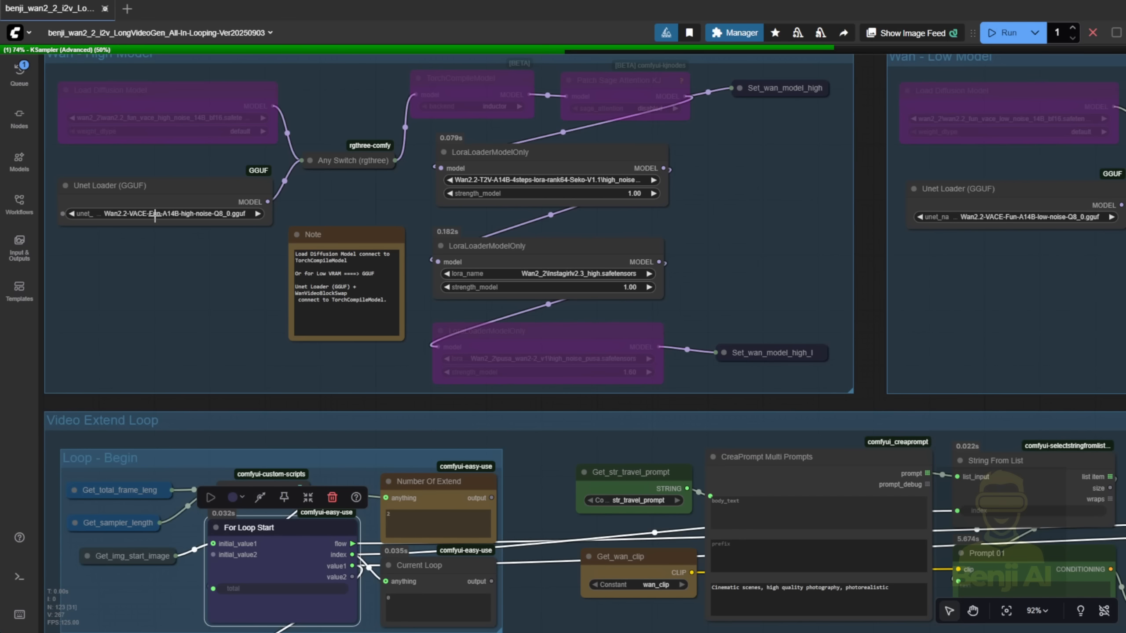
- Inspect the Unet Loader (GGUF), TorchCompileModel and Patch Sage Attention KJ nodes in the Wan - High Model group
left_click(205, 194)
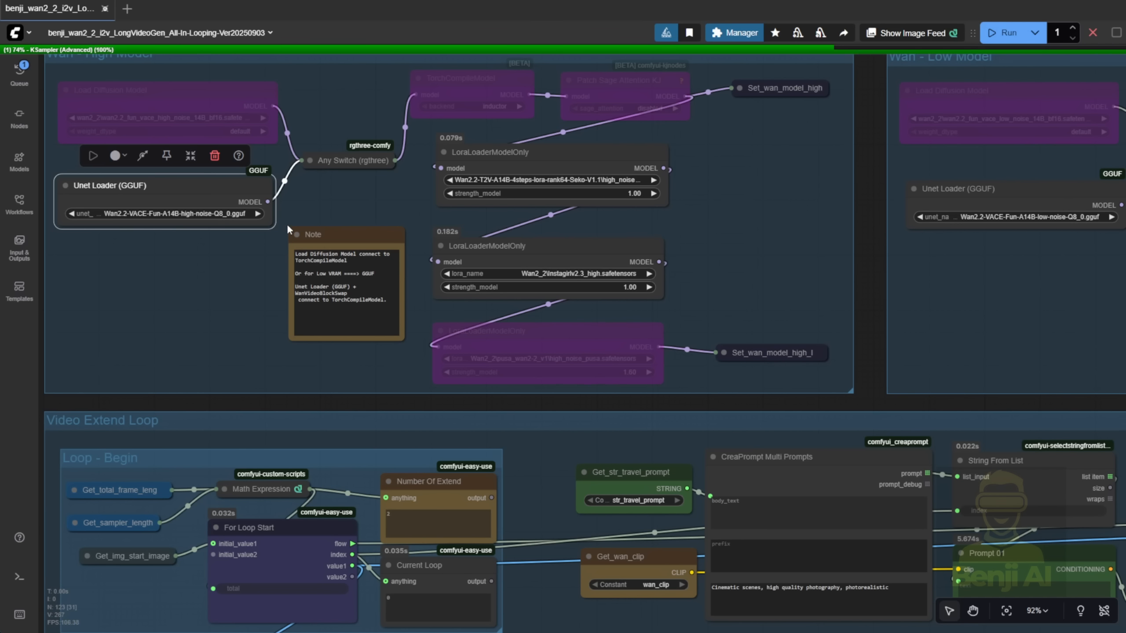
left_click(474, 78)
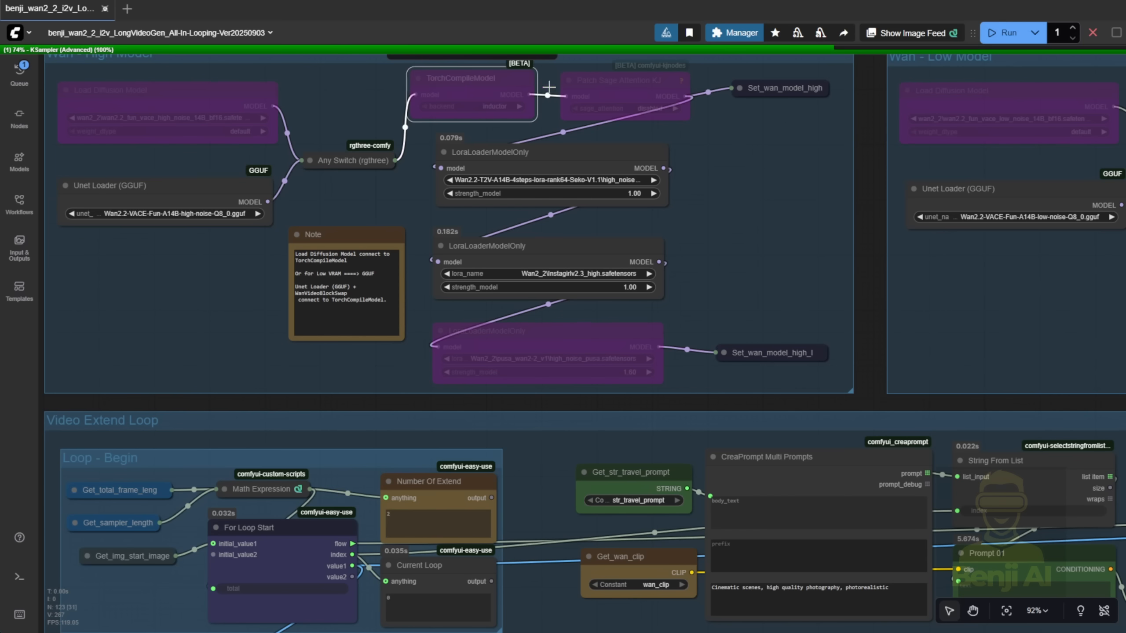
left_click(603, 89)
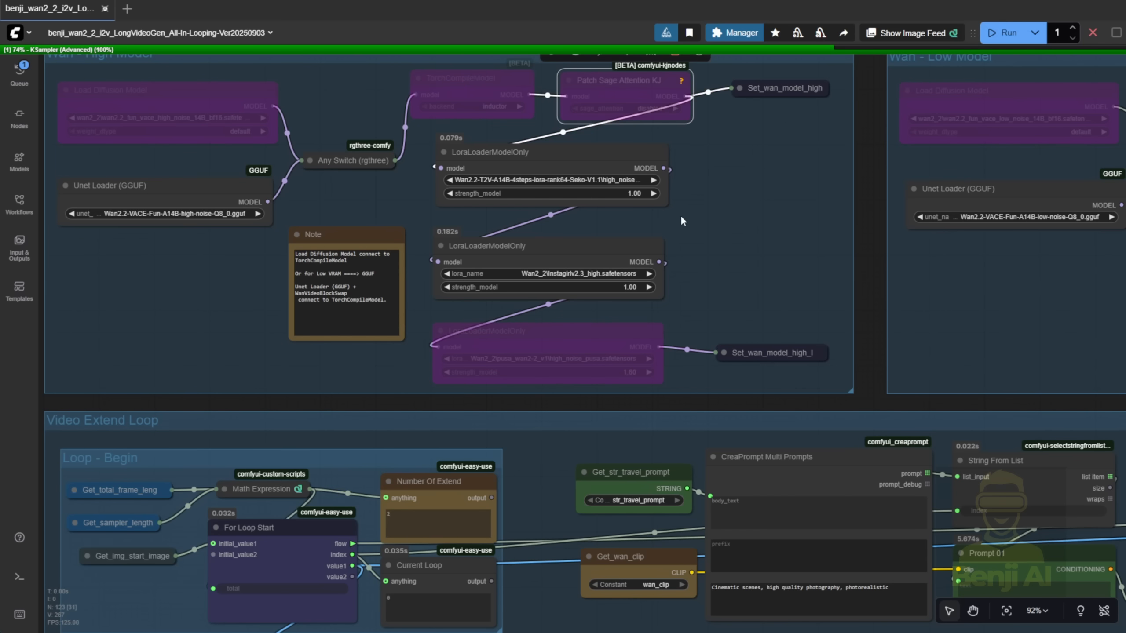
- Inspect the three chained LoraLoaderModelOnly nodes in the high model group, ending at the bypassed high_noise_pusa LoRA
scroll(681, 215, "up", 4)
left_click_drag(846, 363, 836, 227)
left_click_drag(802, 133, 778, 226)
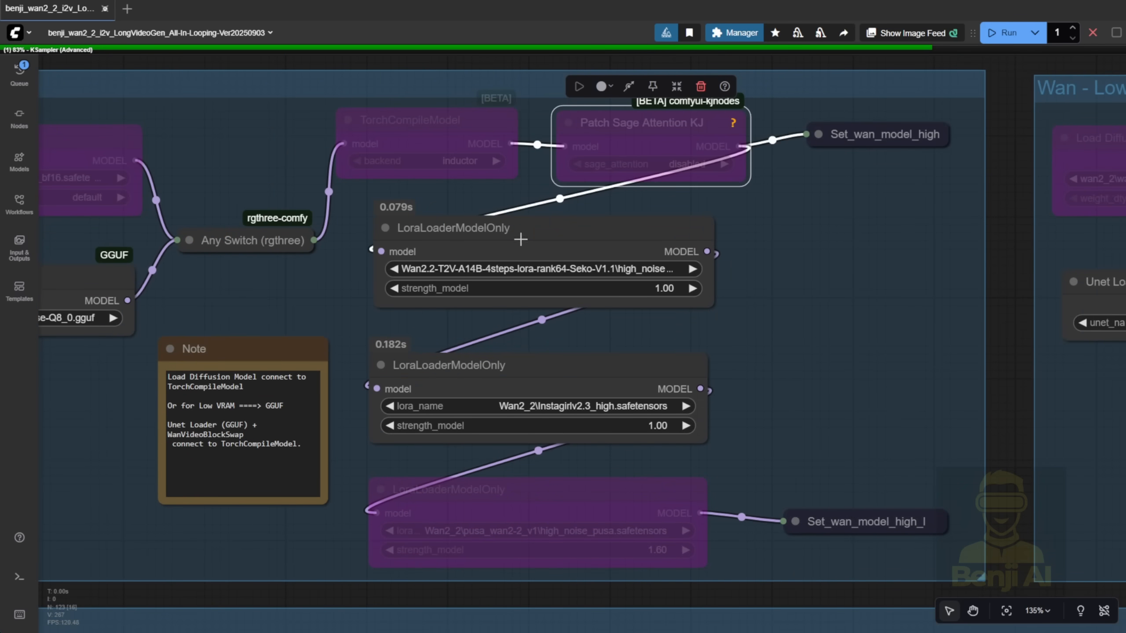
left_click(624, 257)
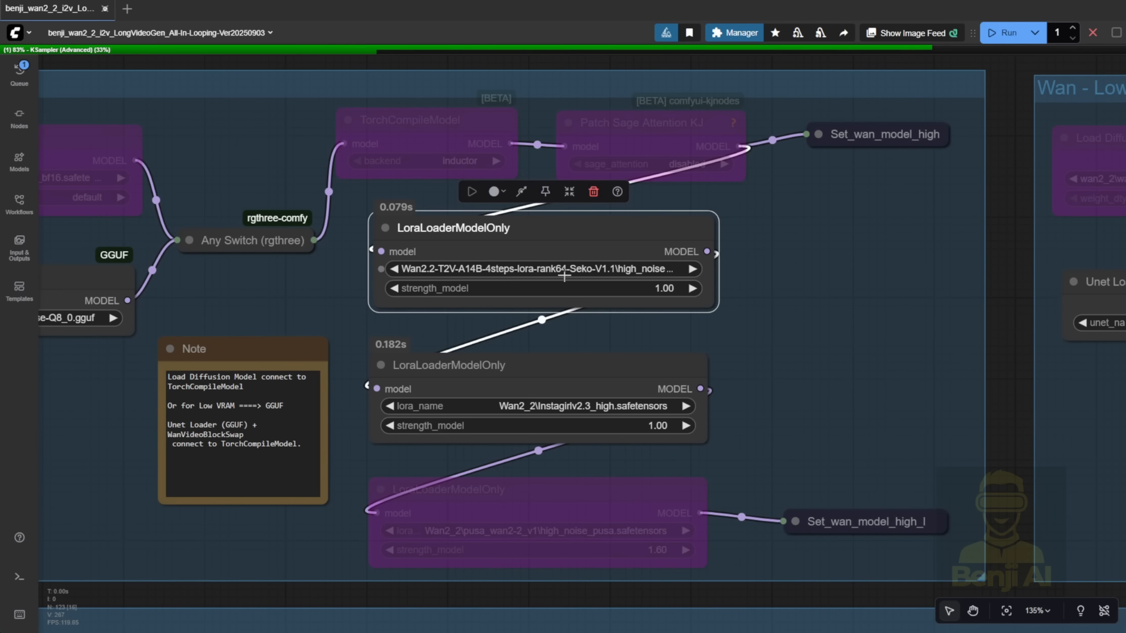
scroll(769, 401, "down", 3)
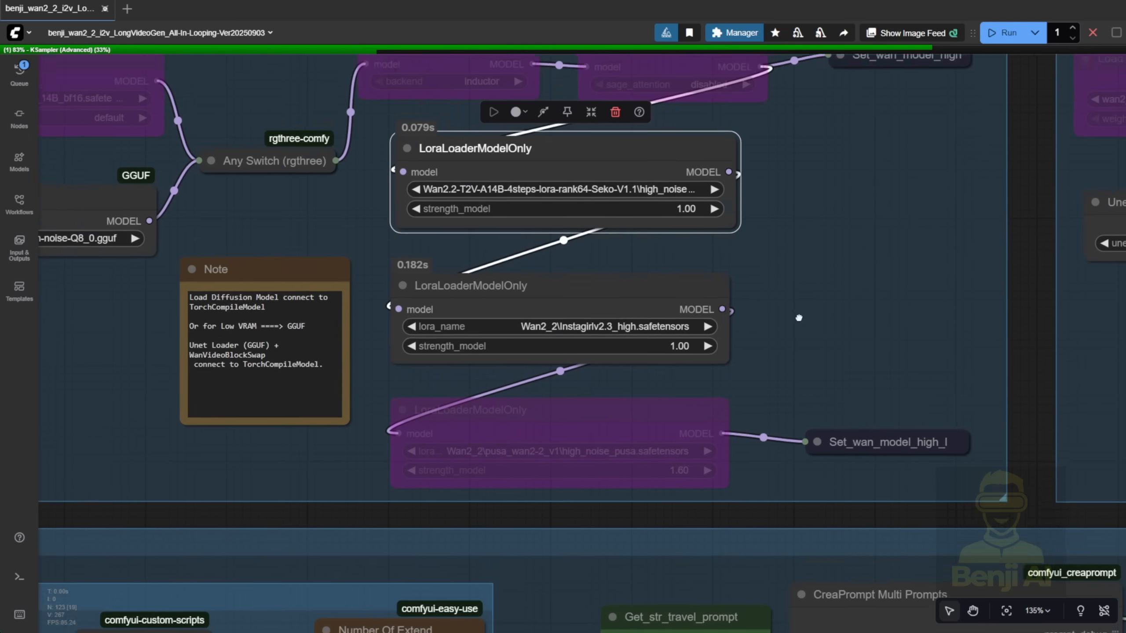
left_click(550, 266)
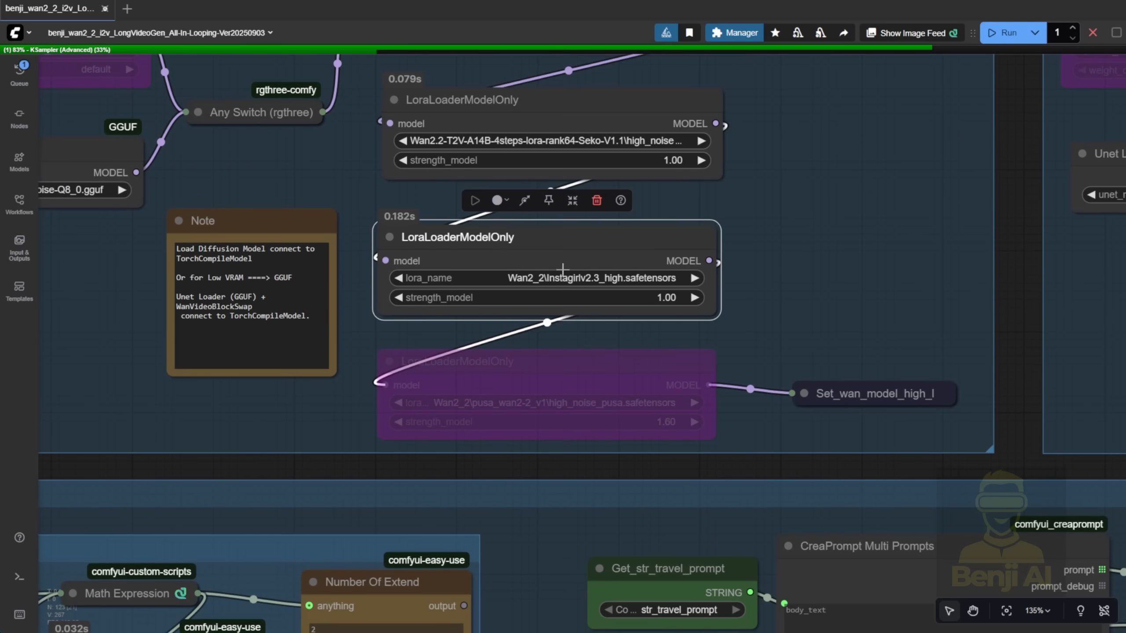
left_click(625, 366)
left_click_drag(763, 331, 796, 244)
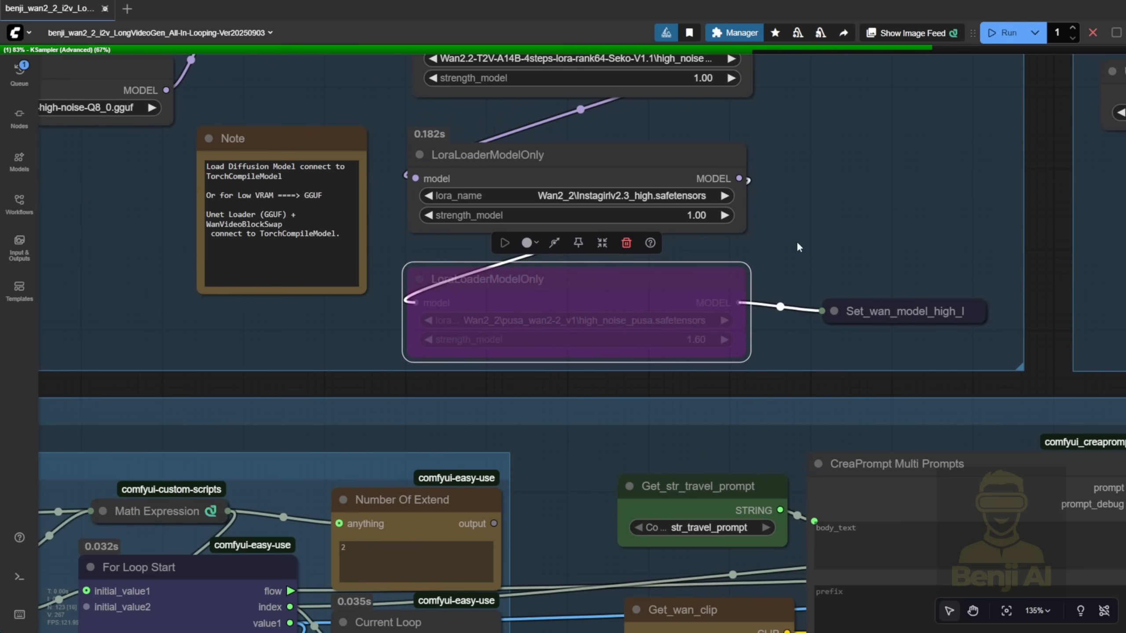
scroll(558, 347, "up", 2)
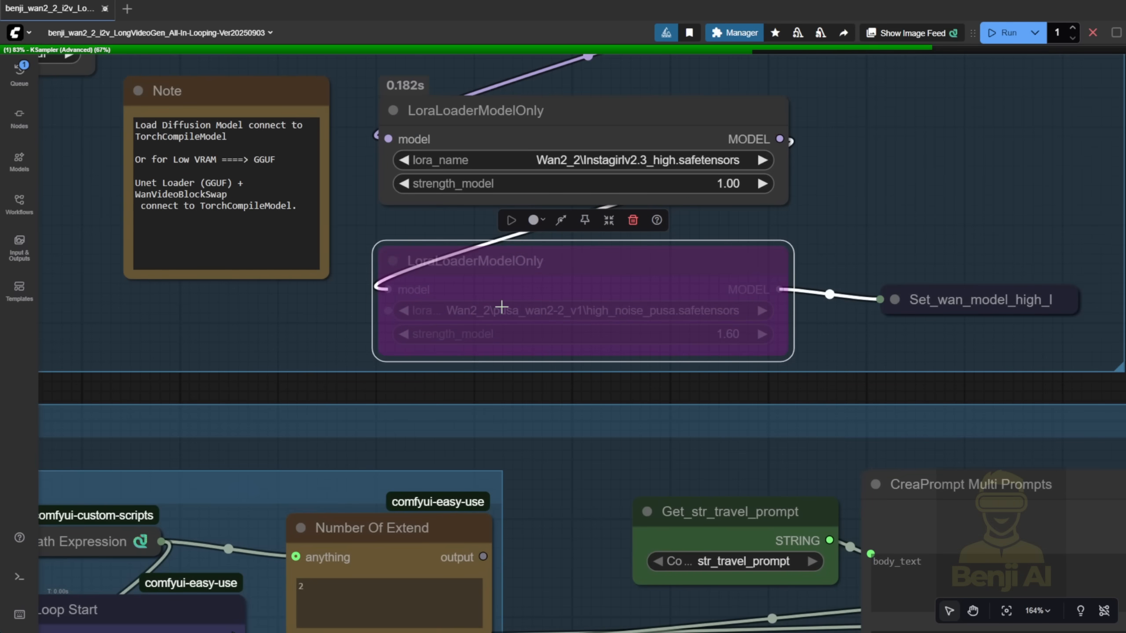
- Toggle the bypass on the high_noise_pusa LoraLoaderModelOnly node in the high model group
scroll(508, 328, "up", 2)
right_click(555, 252)
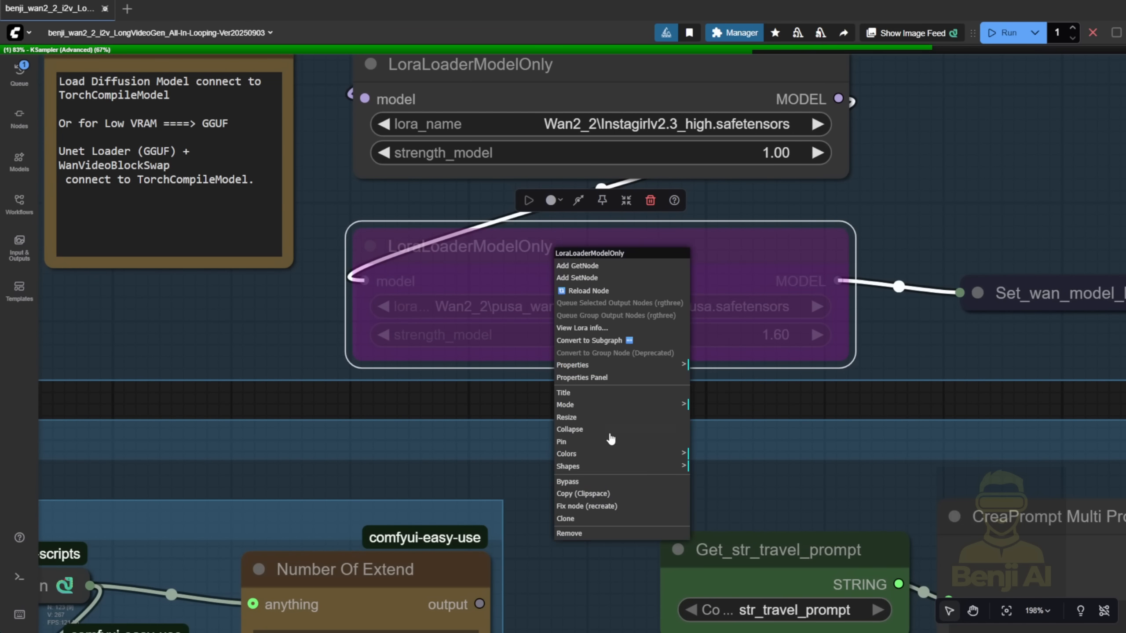
left_click(611, 481)
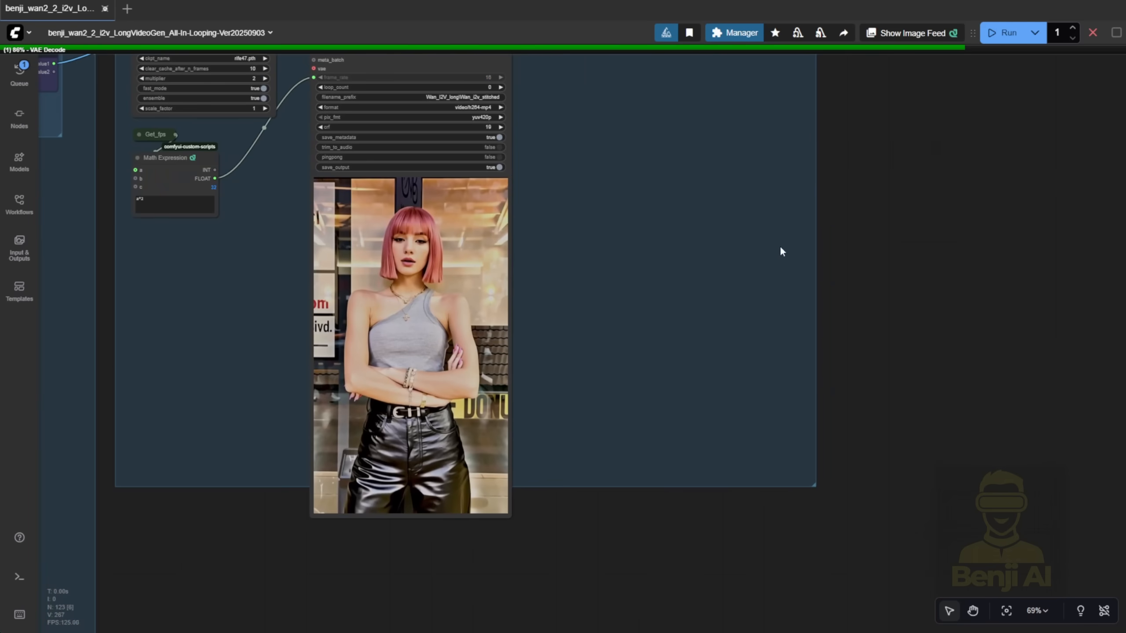
- Place a copy of the stitched Video Combine node in the empty canvas area beside the output group
scroll(779, 245, "down", 7)
left_click_drag(1037, 222, 862, 110)
scroll(906, 200, "up", 7)
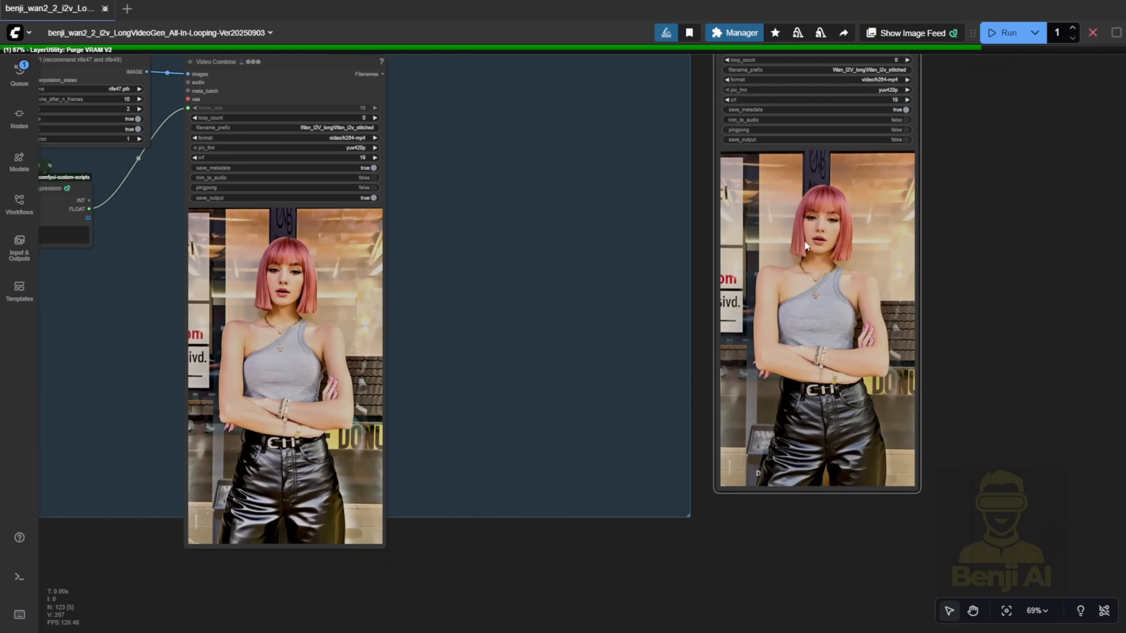
right_click(805, 247)
left_click(824, 332)
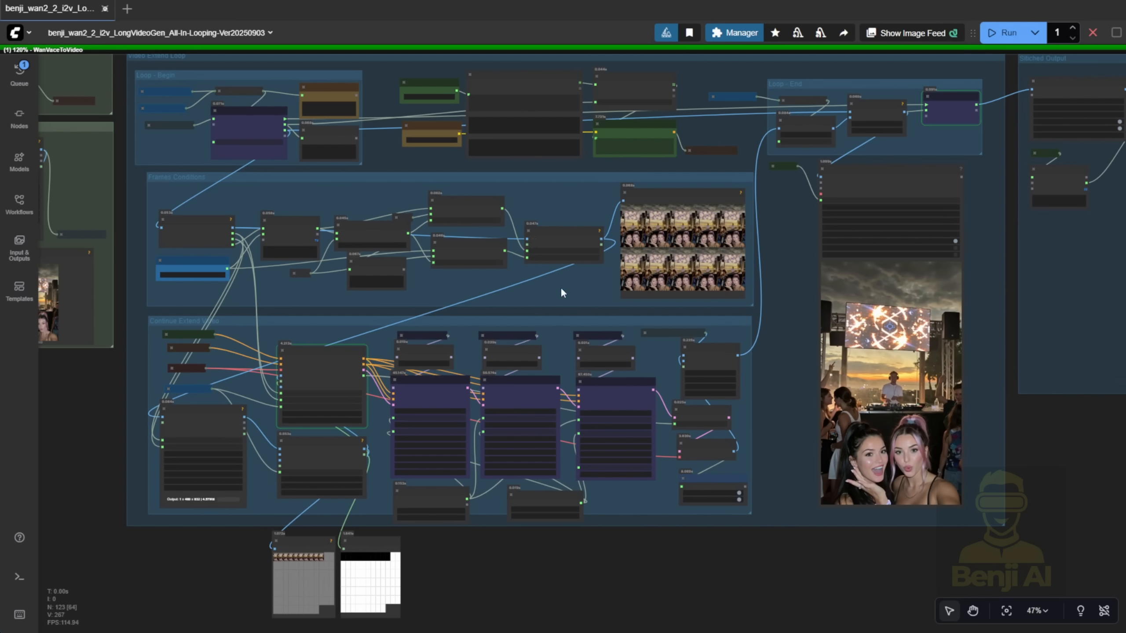
- Look over the Video Extend Loop group and read the multiline travel prompts in the Step2 - Prompt group
scroll(504, 363, "up", 1)
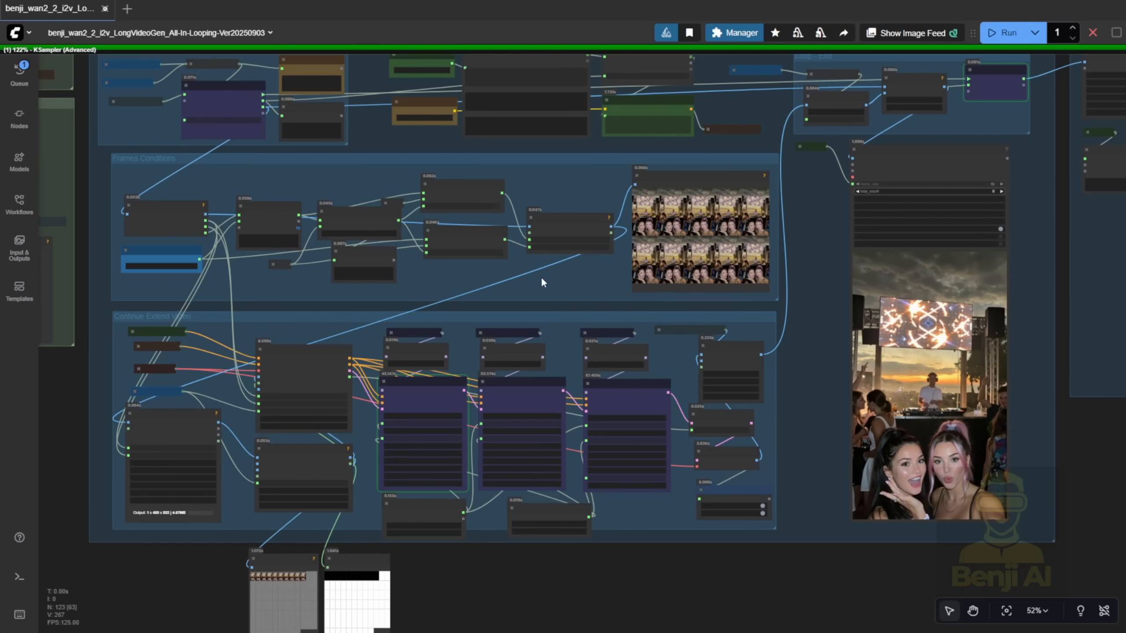
left_click_drag(540, 277, 536, 329)
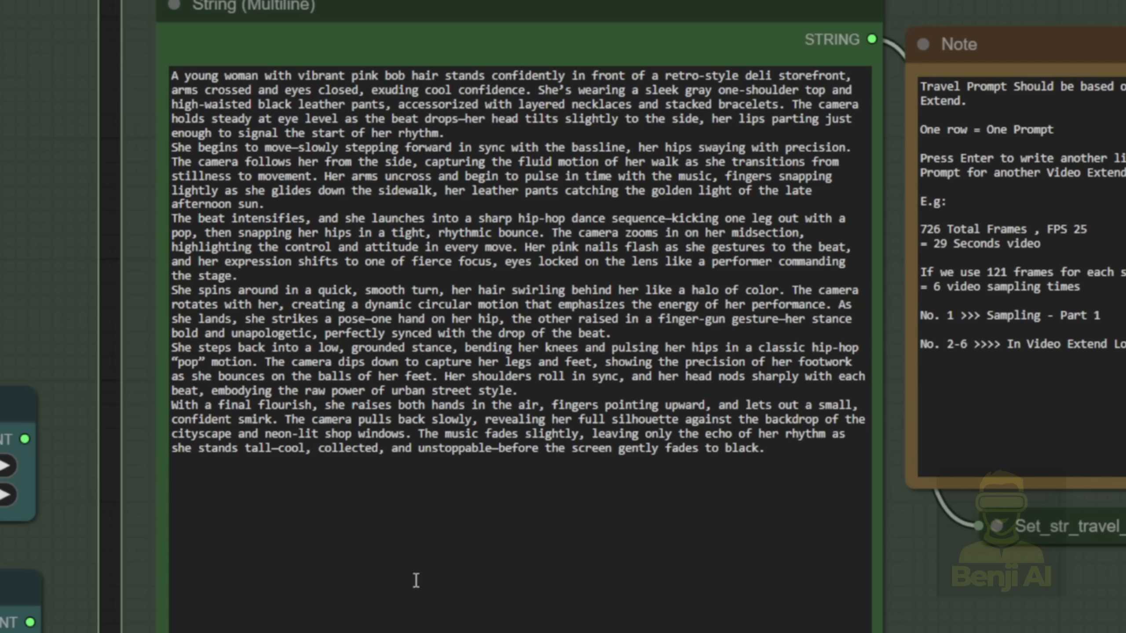
left_click(601, 390)
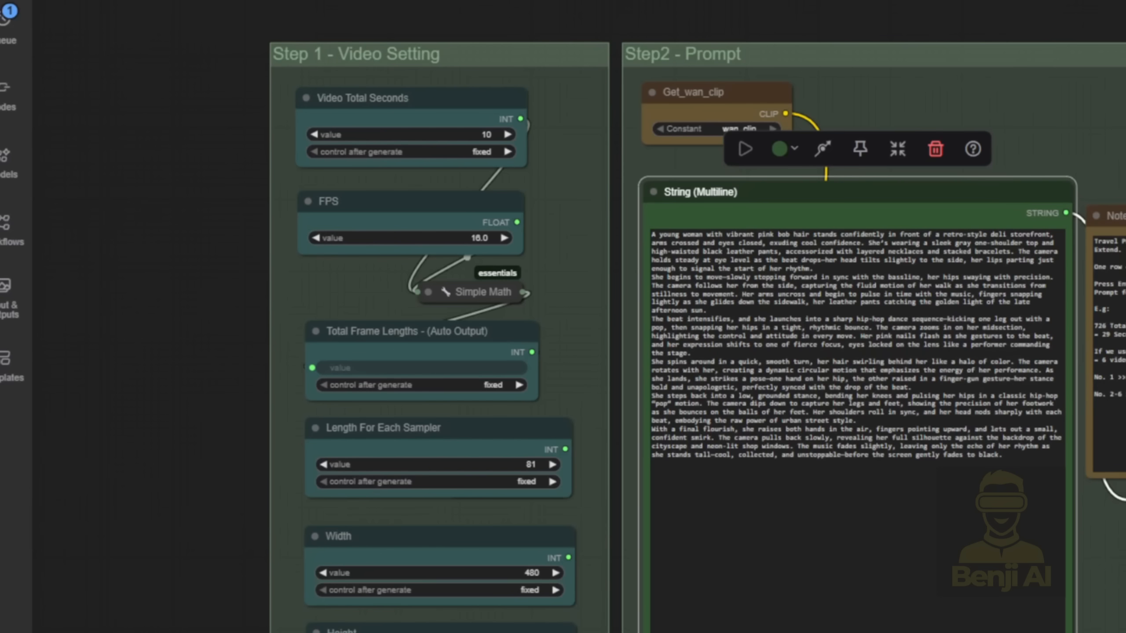
left_click(592, 388)
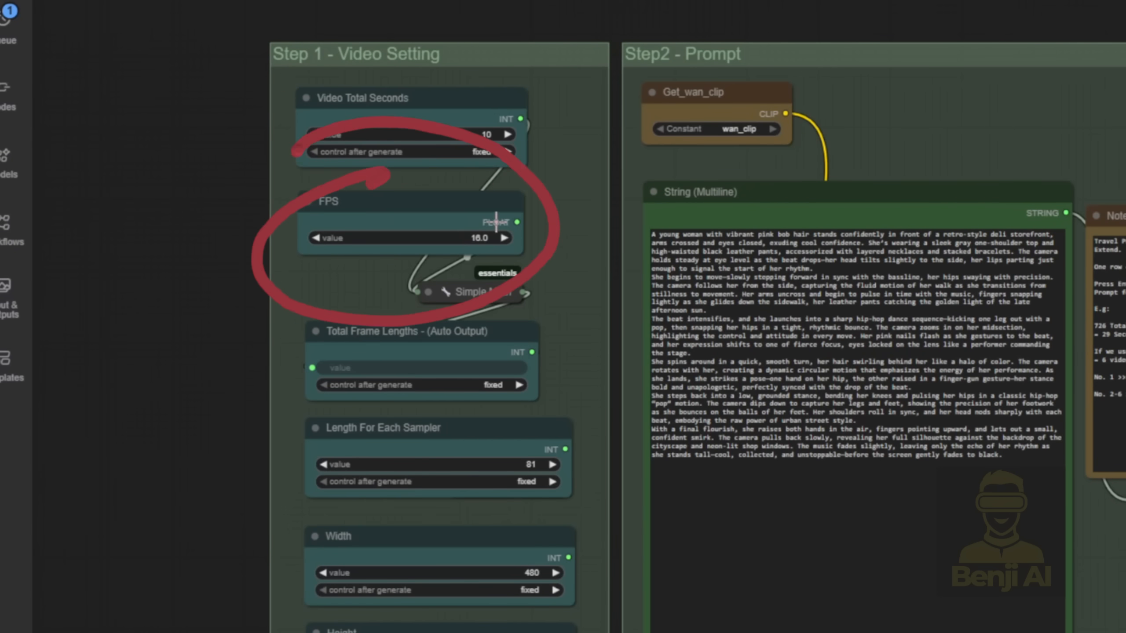
- Inspect the total seconds, FPS, total frame length, length per sampler, width and height nodes in Step 1 - Video Setting
scroll(488, 219, "up", 2)
left_click(372, 73)
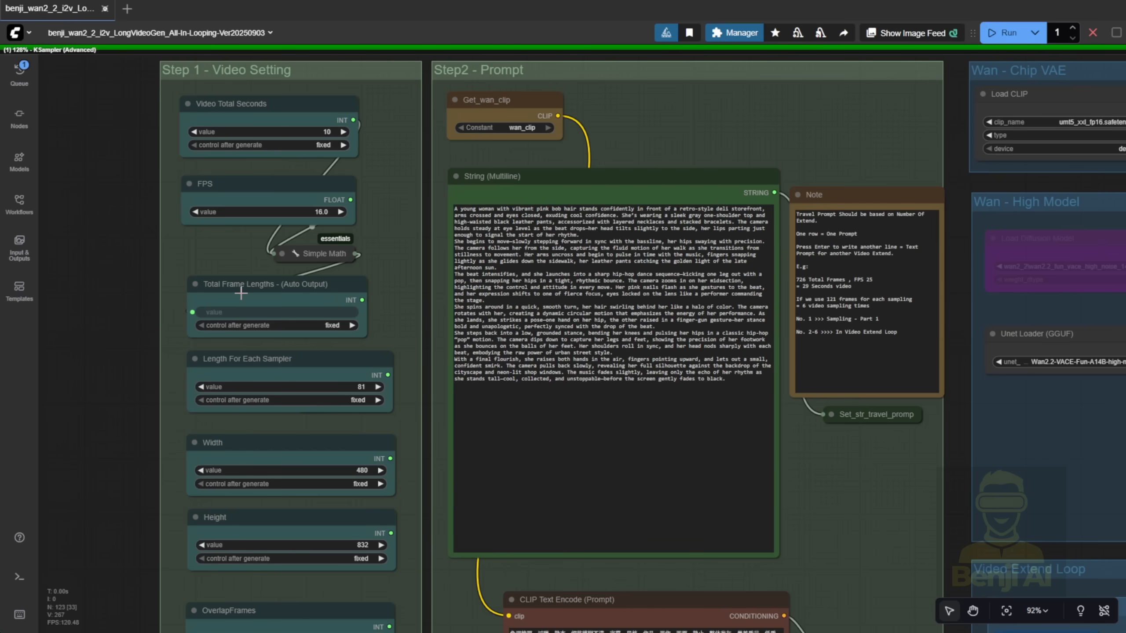
scroll(240, 293, "up", 2)
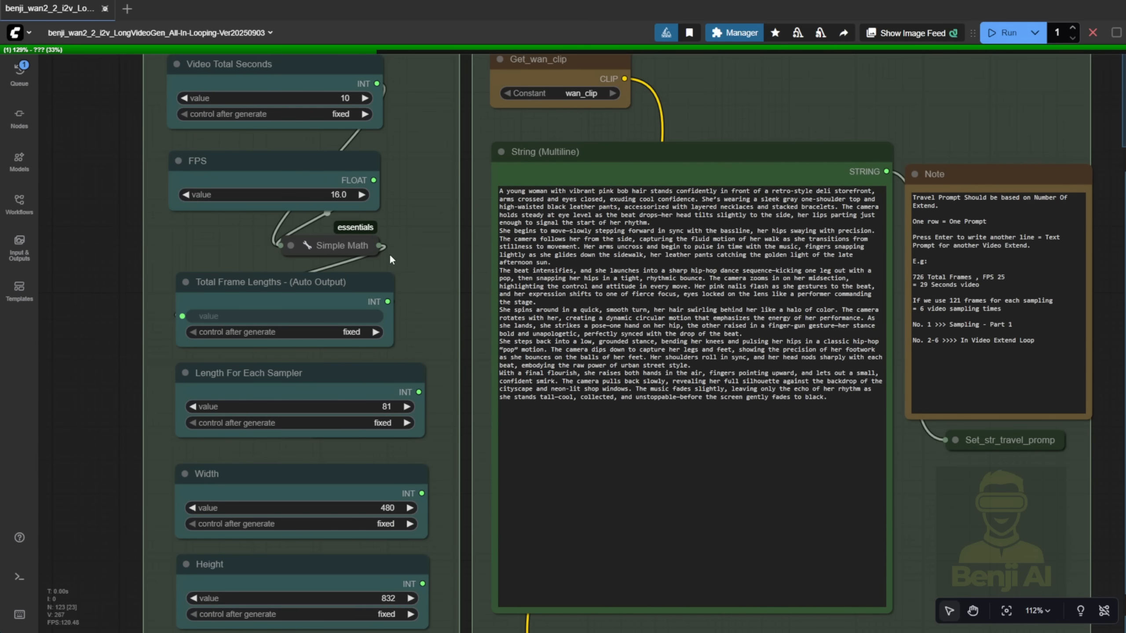
left_click_drag(403, 242, 408, 258)
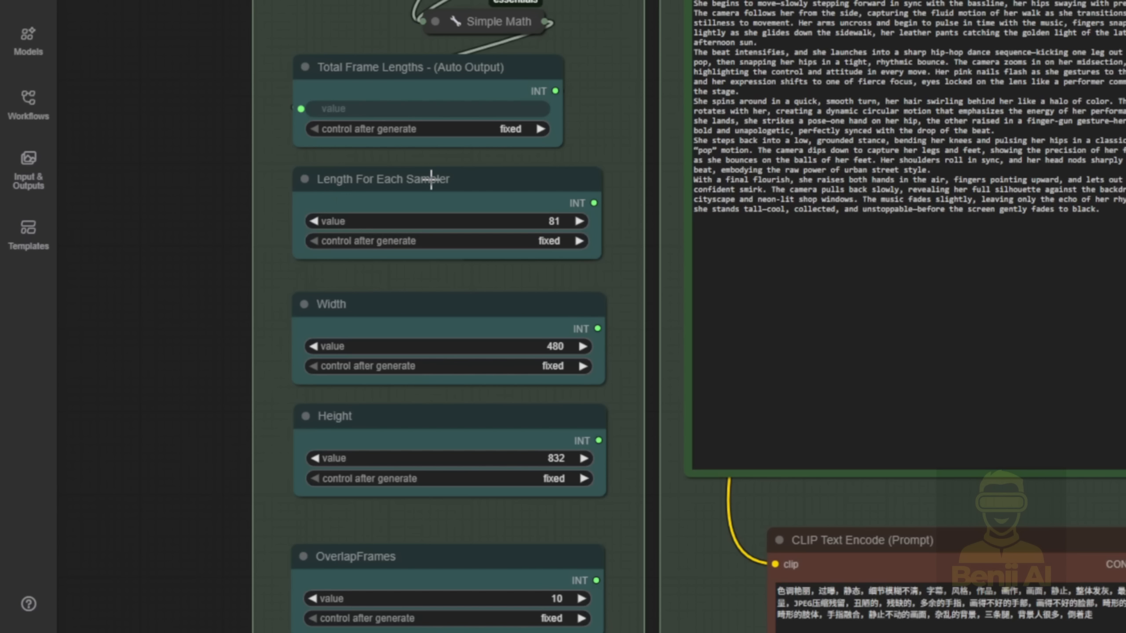
scroll(522, 226, "up", 2)
left_click(505, 192)
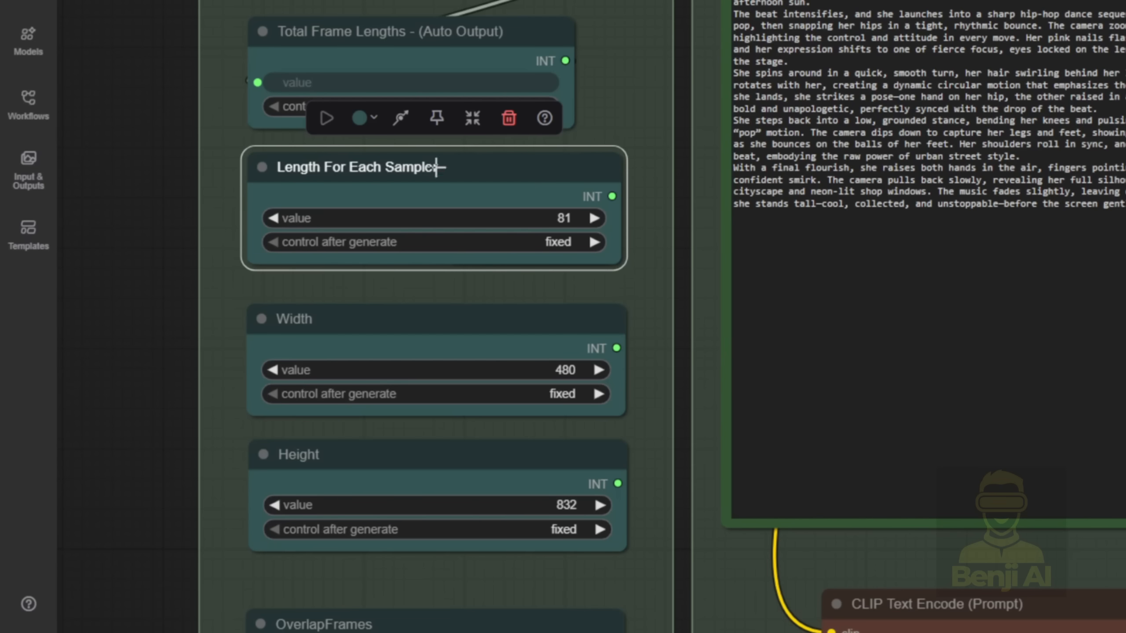
left_click(437, 471)
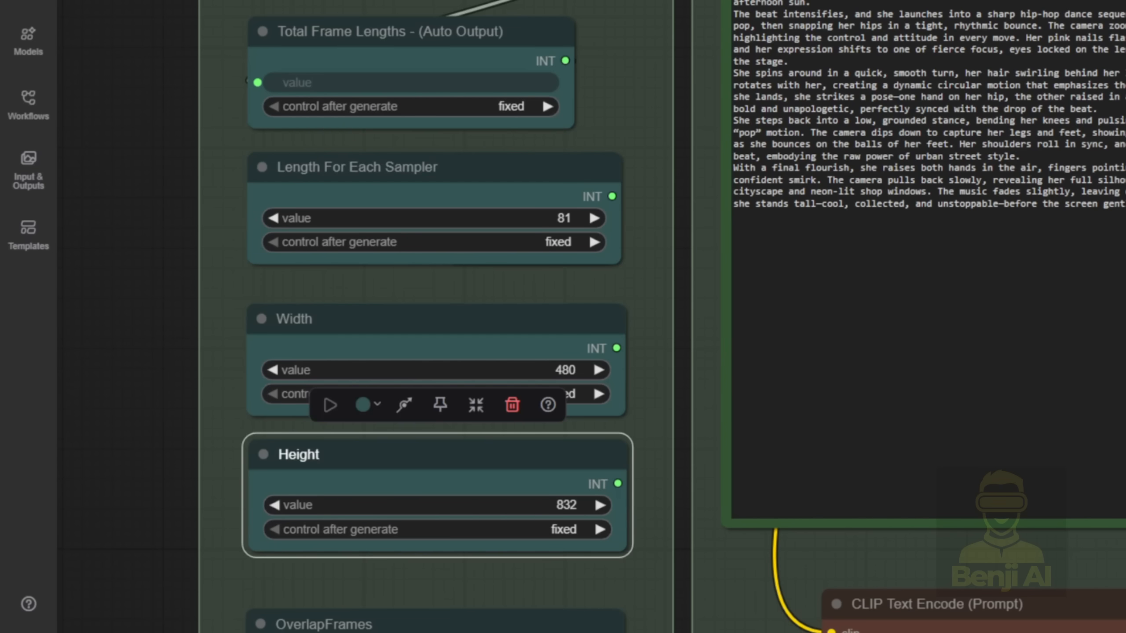
- Inspect the Number Of Extend, Current Loop and For Loop Start nodes in Loop - Begin, and the frame preview in Frames Conditions
scroll(711, 432, "down", 5)
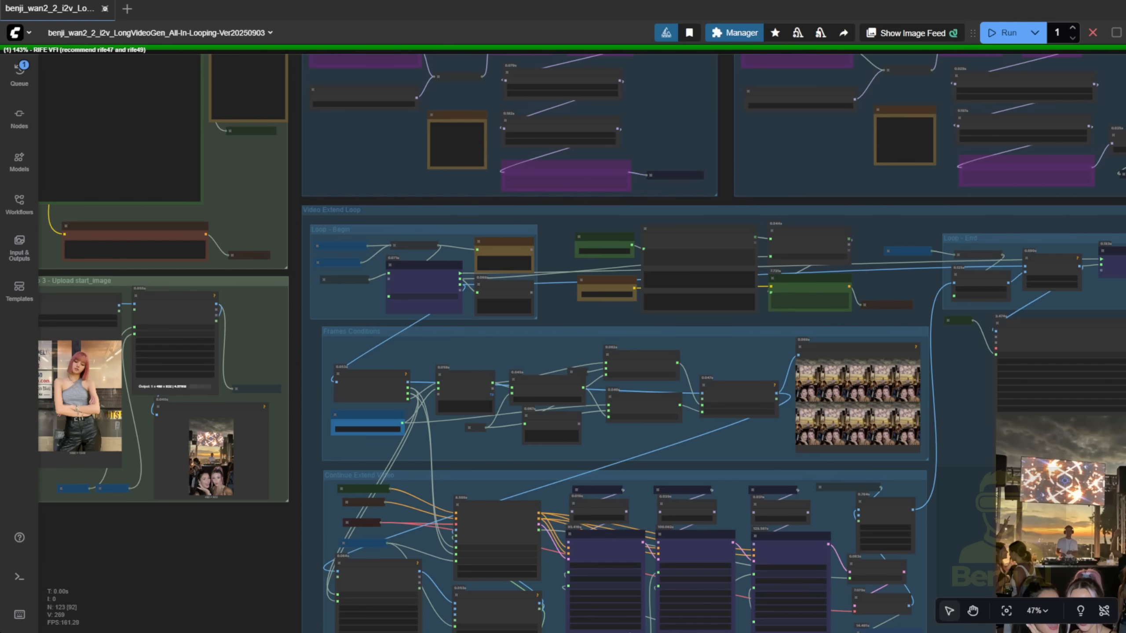
scroll(532, 350, "up", 3)
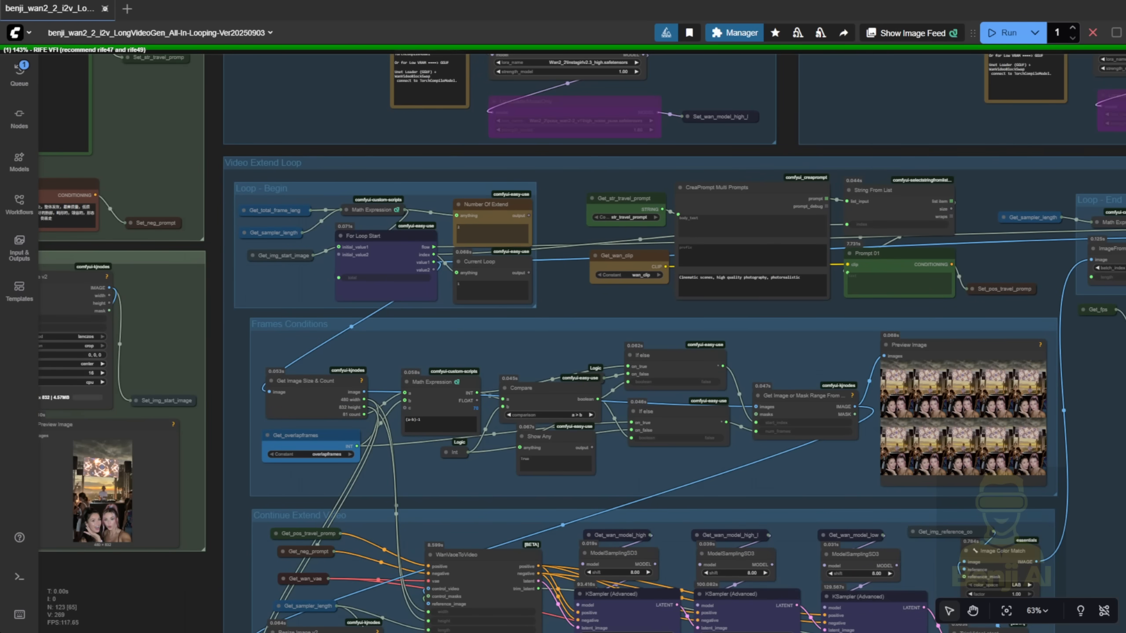
scroll(456, 215, "up", 6)
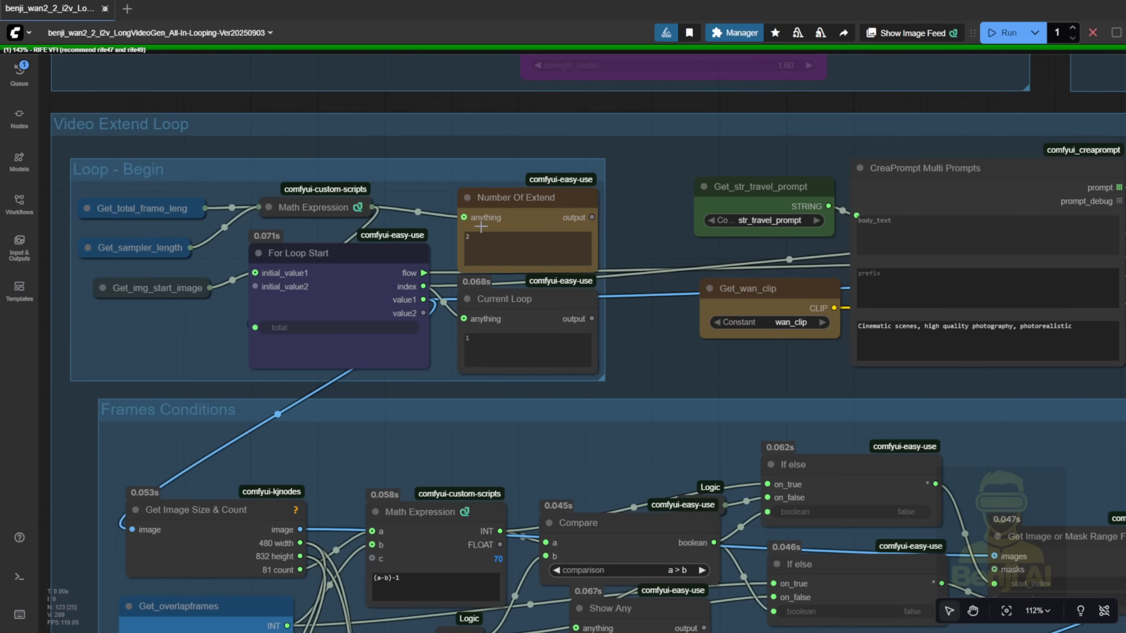
scroll(478, 220, "up", 1)
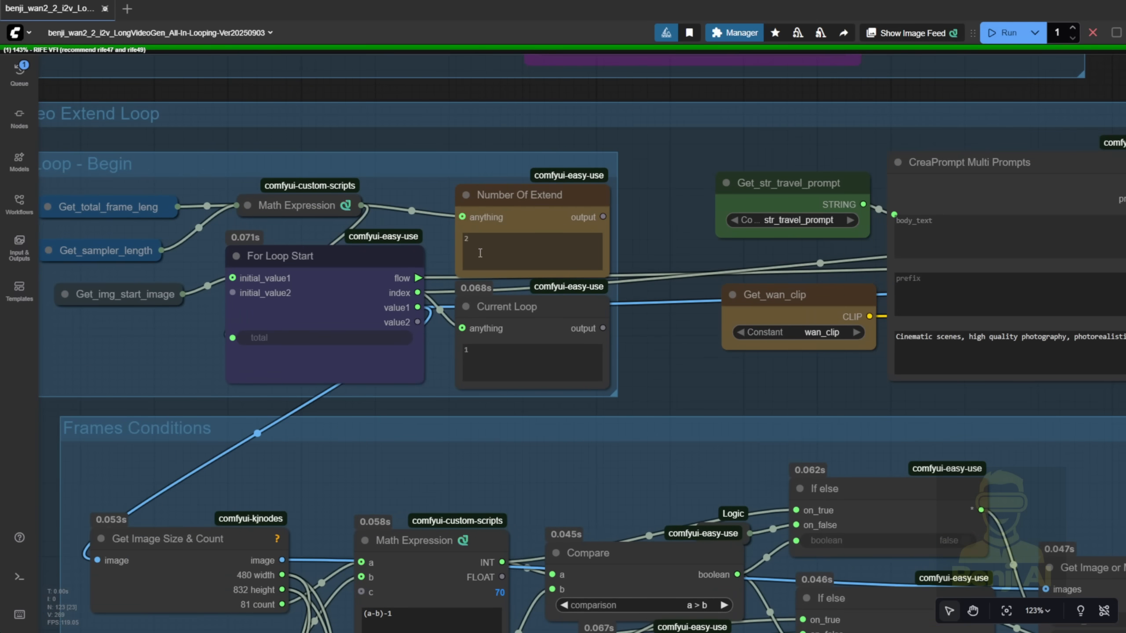
left_click(554, 341)
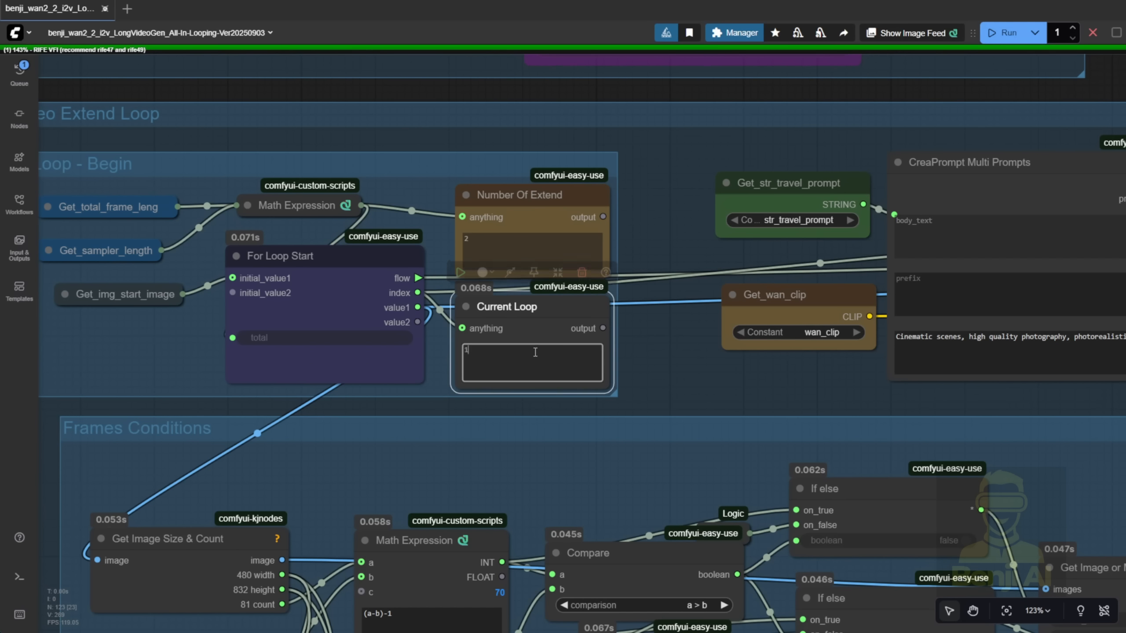
left_click(517, 202)
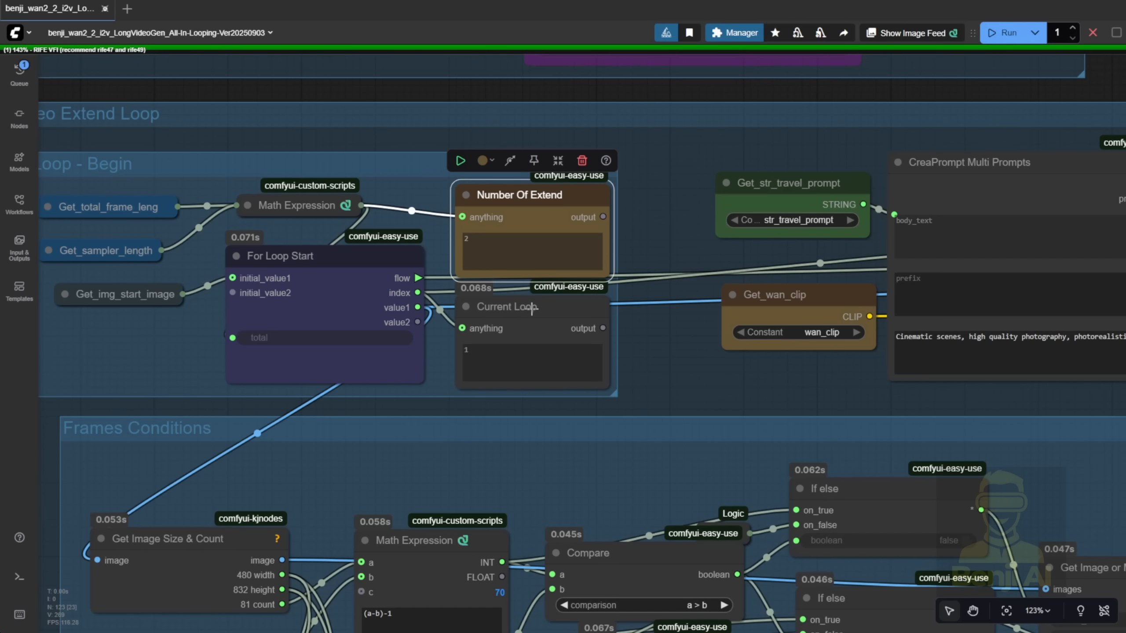
mouse_move(538, 309)
left_mouse_down()
mouse_move(486, 325)
mouse_move(539, 326)
left_mouse_up()
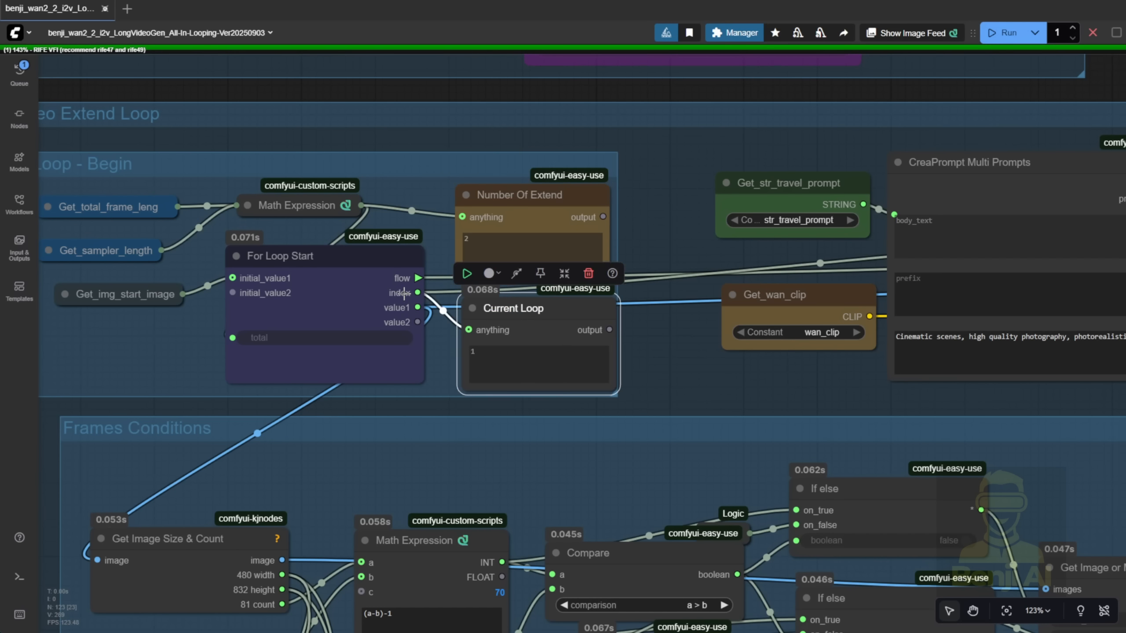
scroll(406, 297, "up", 3)
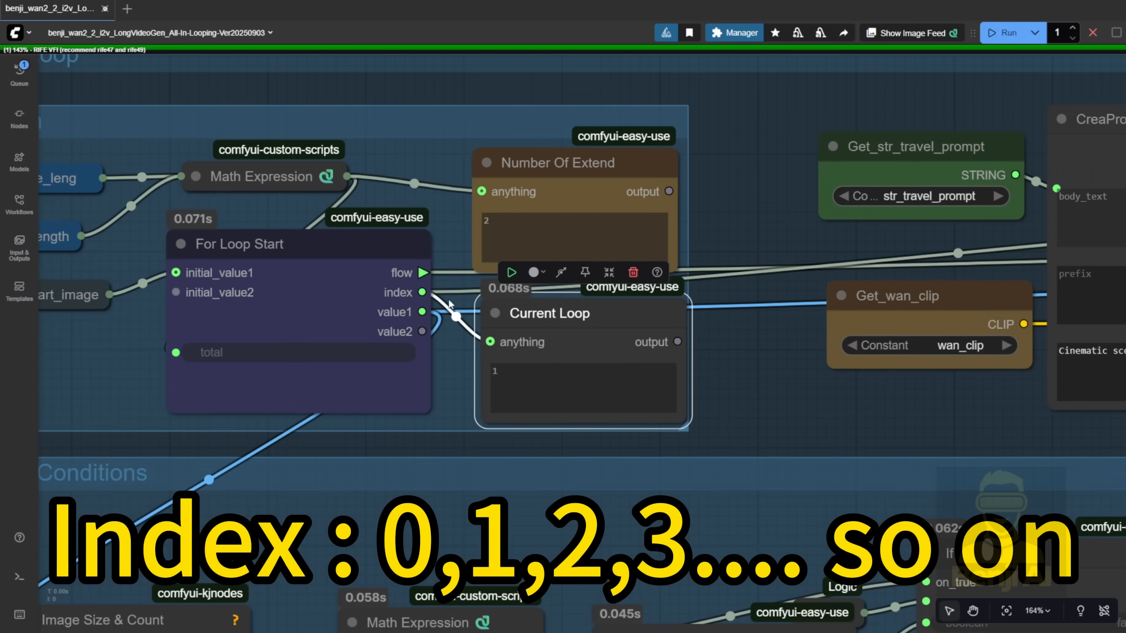
left_click(506, 372)
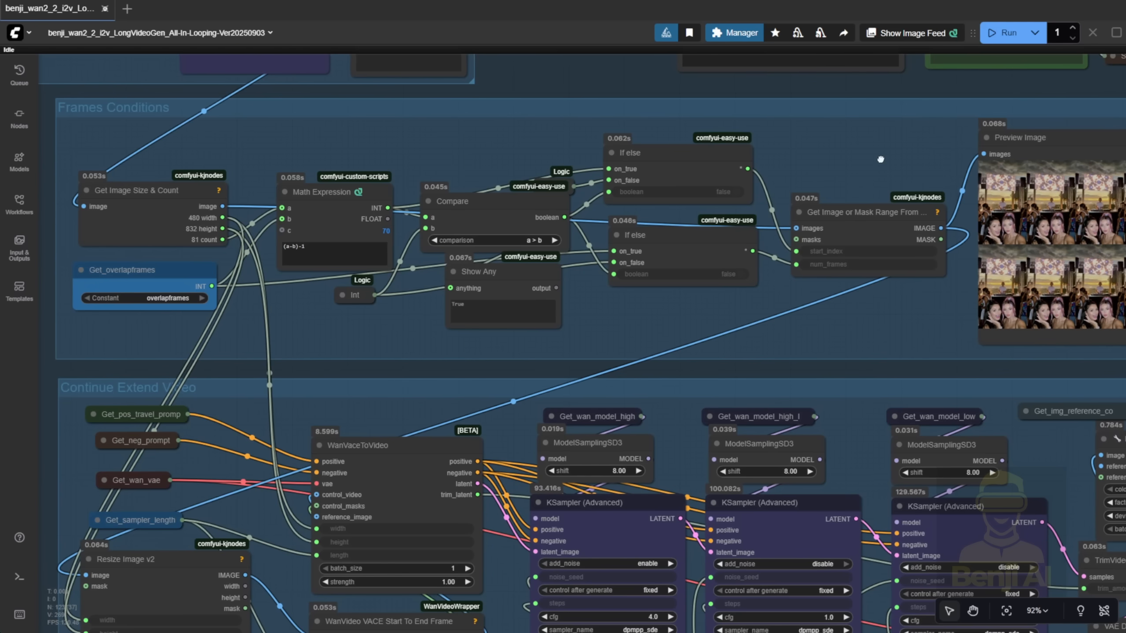
scroll(880, 159, "up", 3)
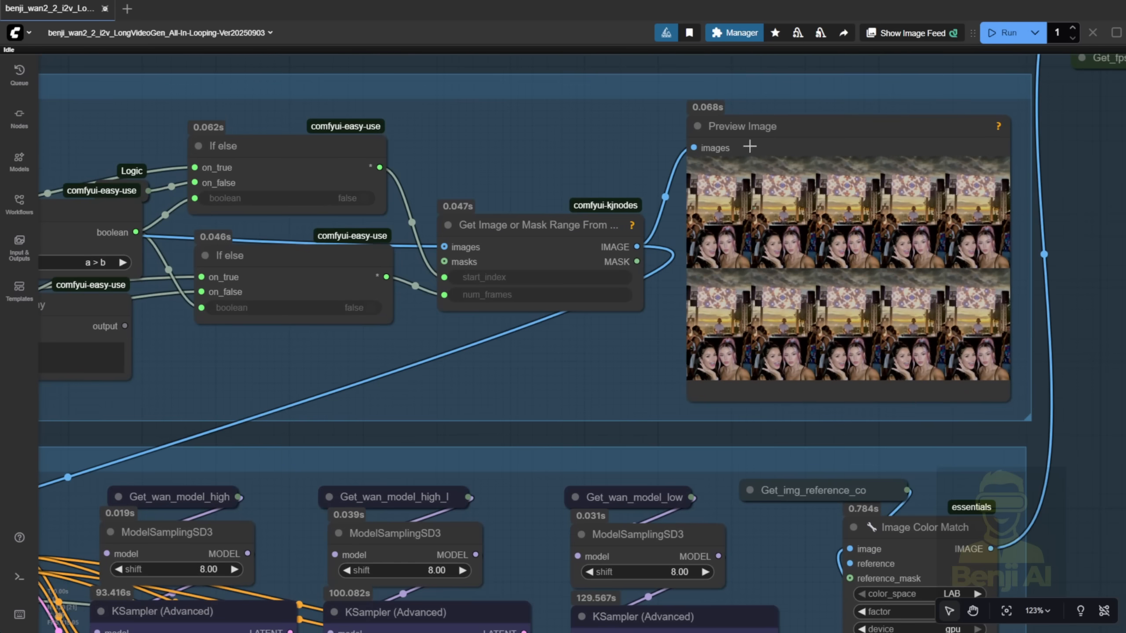
left_click_drag(578, 158, 461, 151)
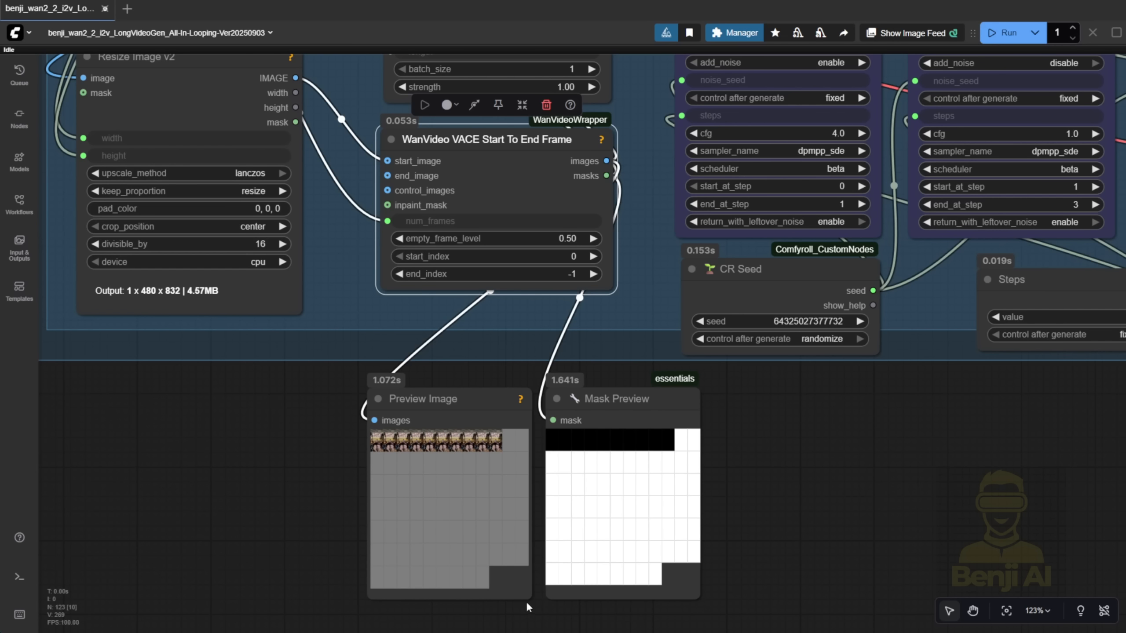
- Enlarge and reposition the Preview Image node below WanVideo VACE Start To End Frame, and view its first frame on its own
left_click_drag(530, 597, 696, 631)
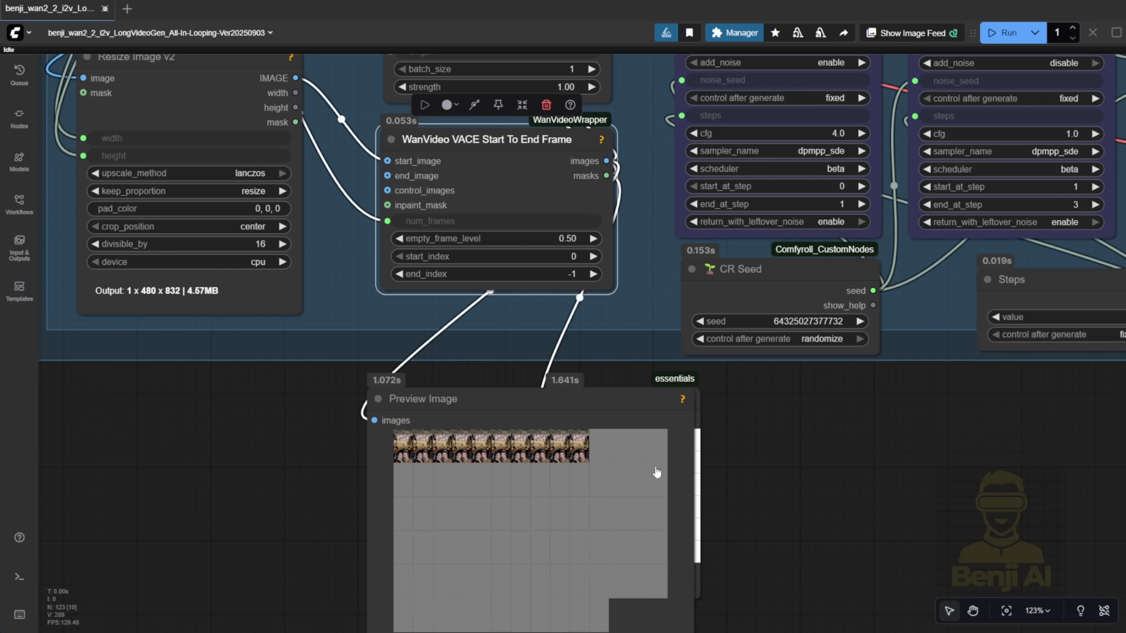
left_click_drag(527, 400, 349, 405)
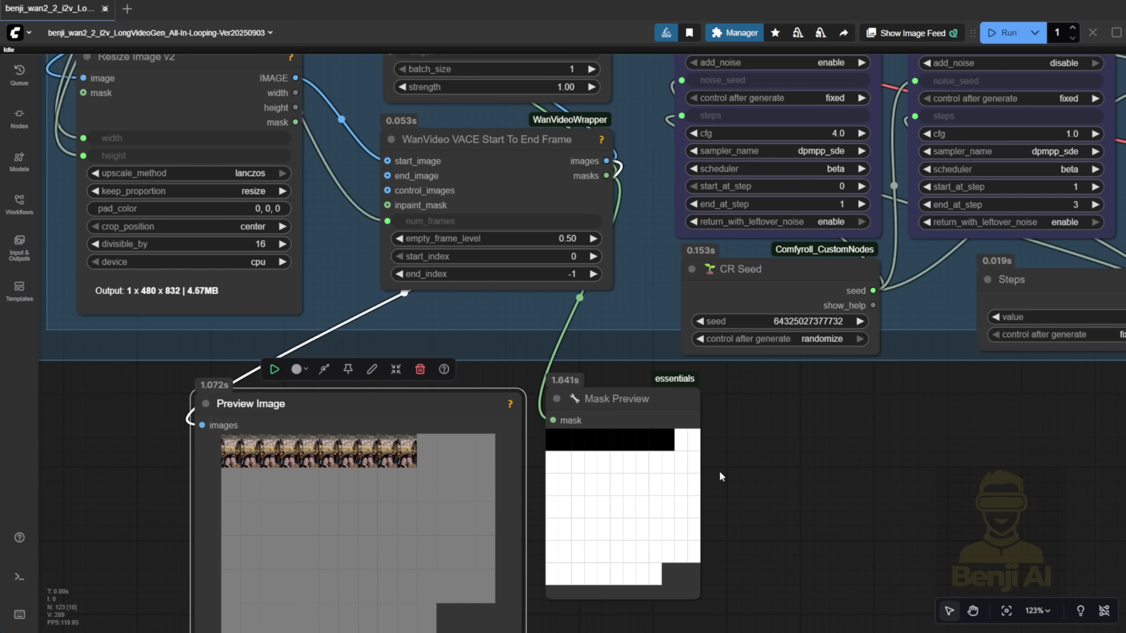
left_click_drag(716, 470, 966, 351)
scroll(966, 351, "up", 3)
left_click(329, 329)
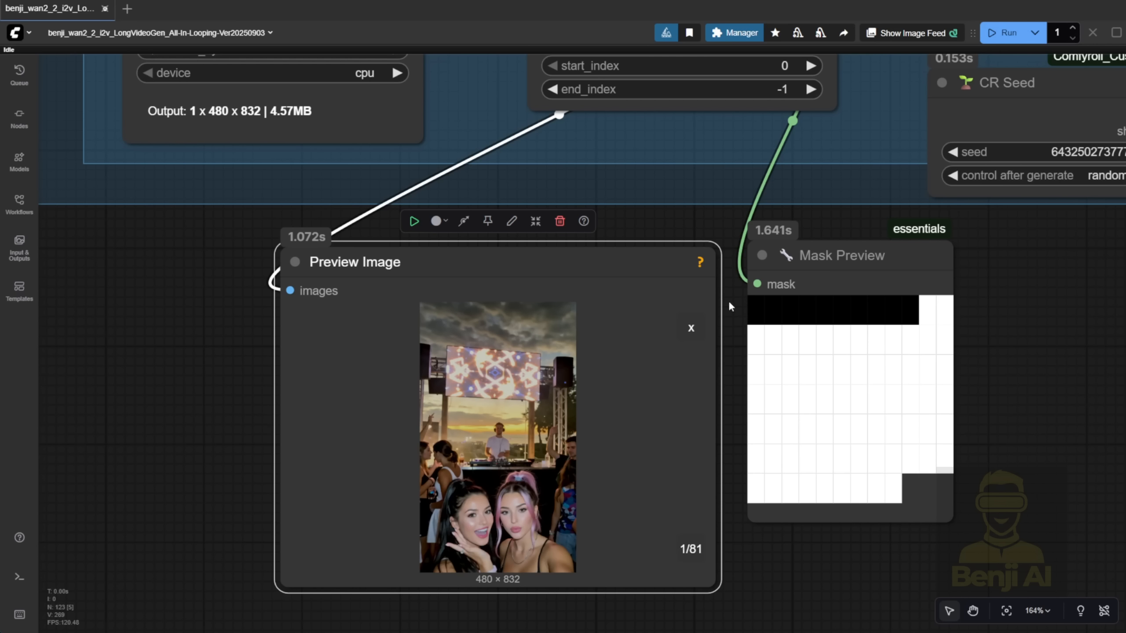
left_click(699, 335)
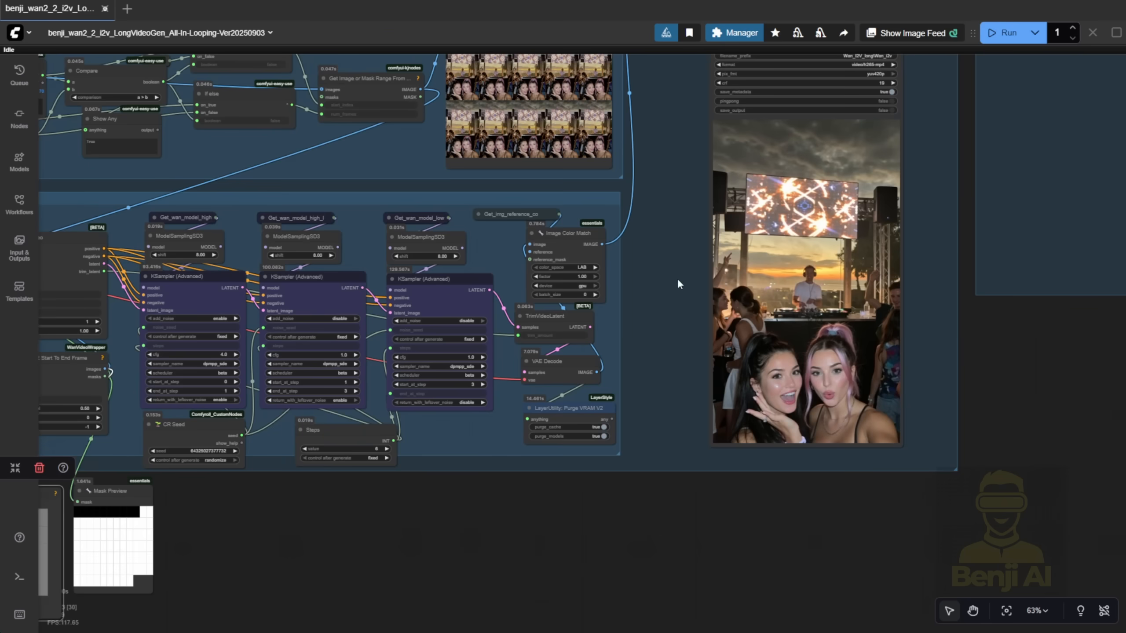
- Enlarge the Video Combine node in the Stitched Output group to show the final video at a larger size
scroll(677, 279, "down", 2)
left_click_drag(939, 407, 467, 567)
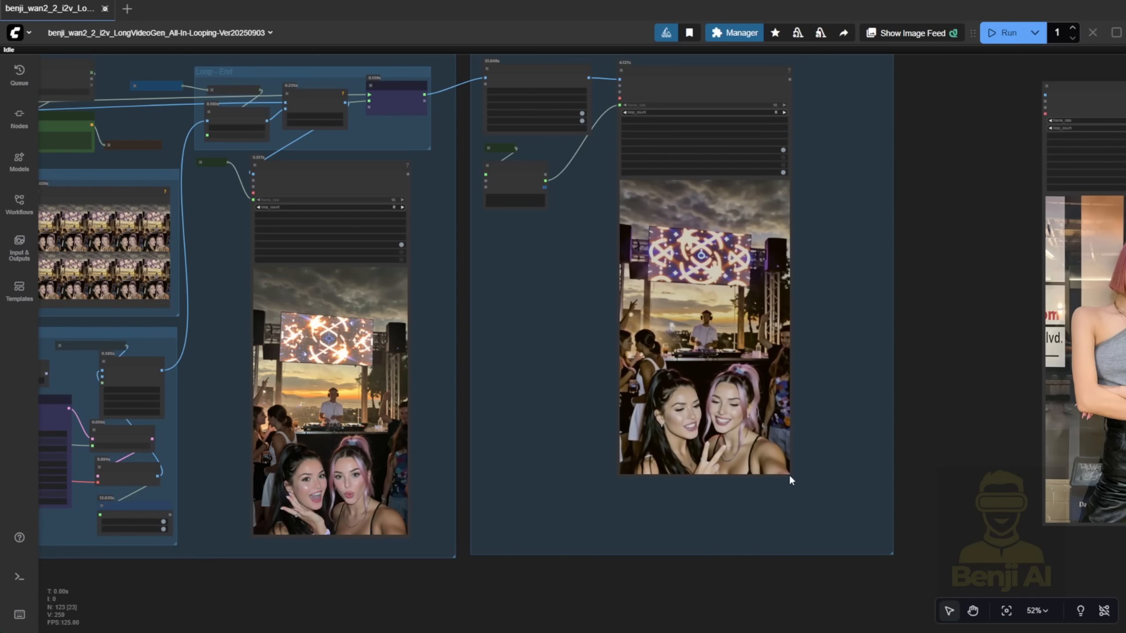
left_click_drag(792, 477, 820, 487)
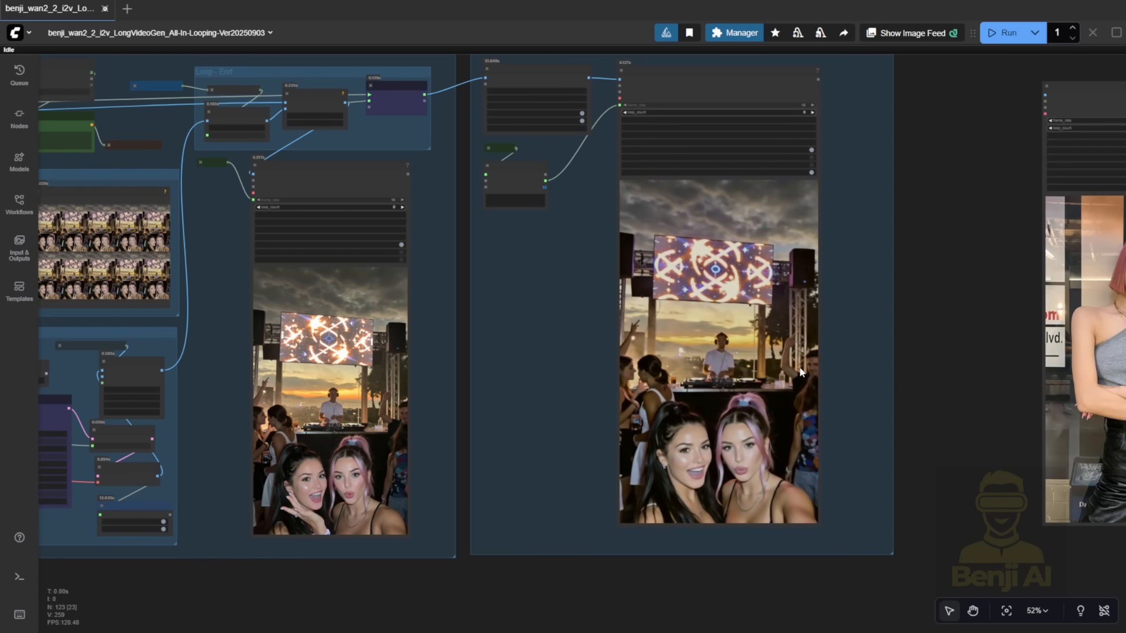
- Inspect the WanVaceToVideo and WanVideo VACE Start To End Frame nodes in the Continue Extend Video group
scroll(797, 368, "up", 1)
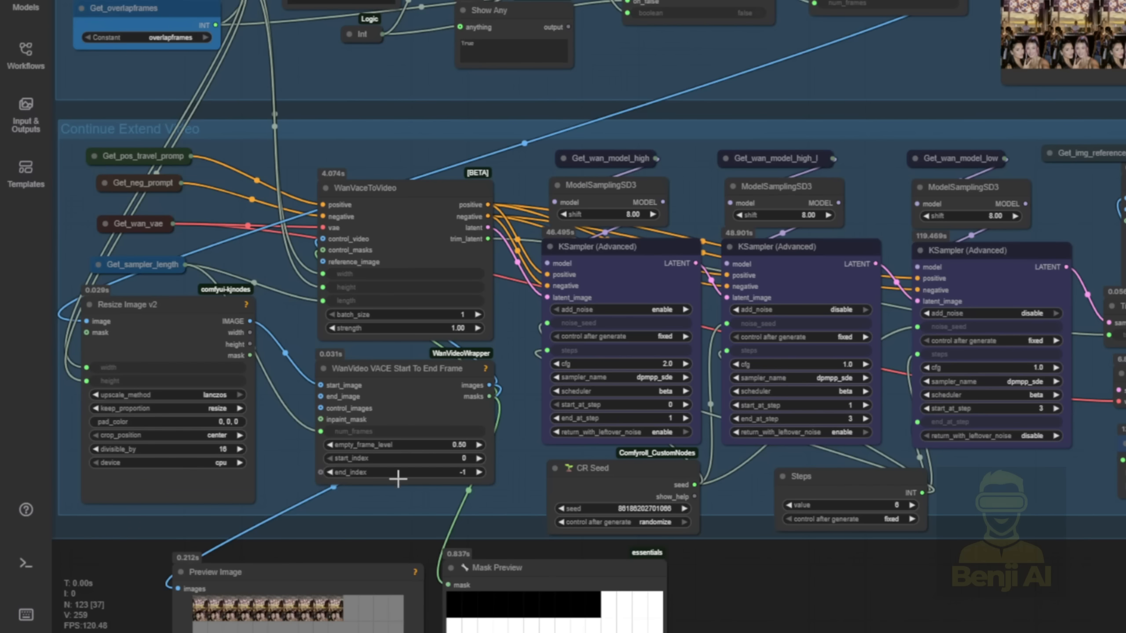
scroll(395, 470, "up", 3)
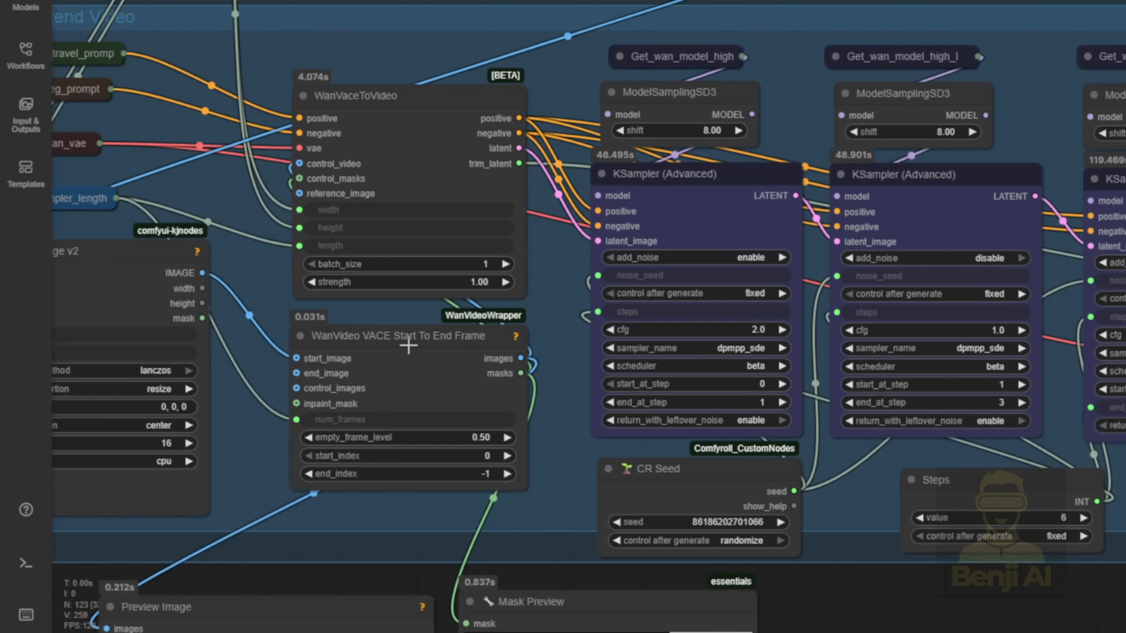
left_click(448, 351)
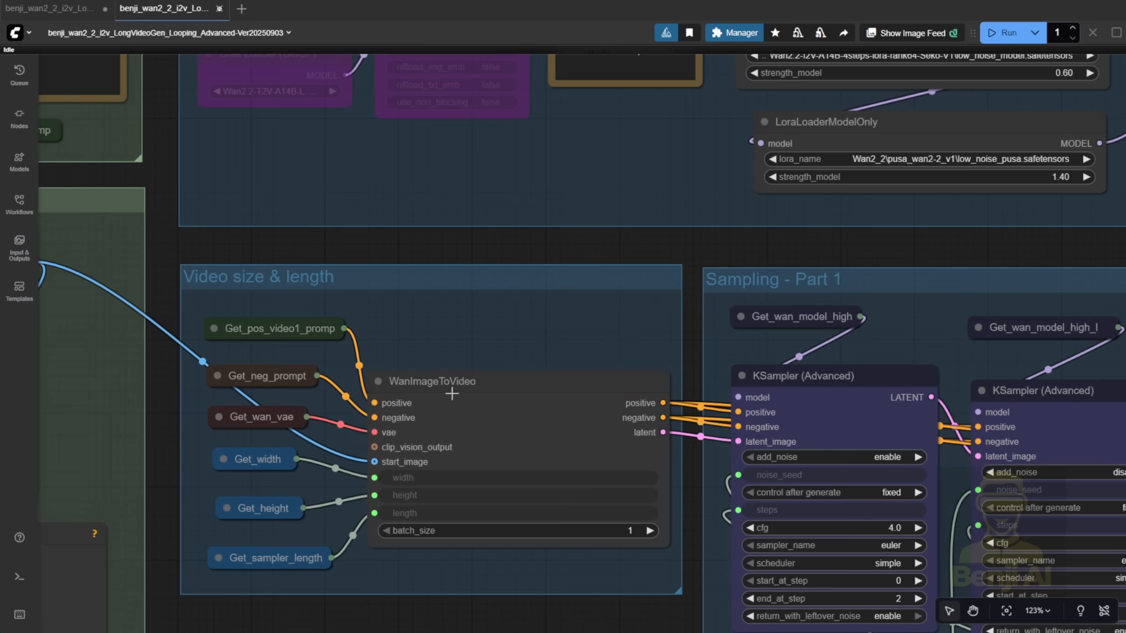
- Inspect the WanImageToVideo node and its start_image input in the Video size & length group of the Looping_Advanced workflow
left_click(452, 393)
left_click_drag(472, 384, 468, 382)
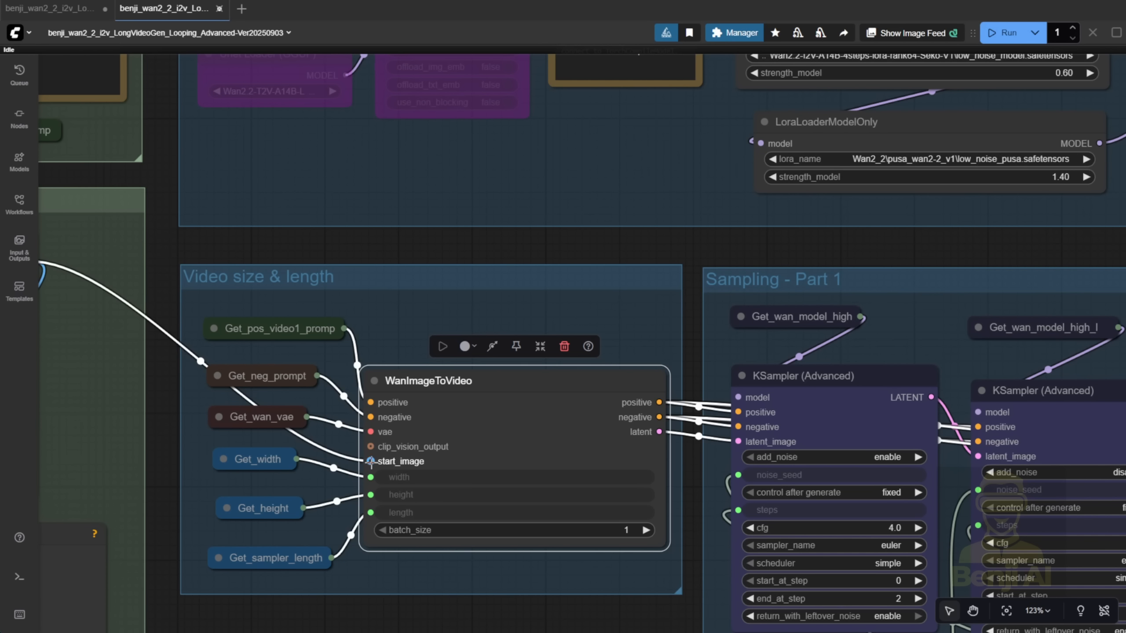
scroll(593, 328, "down", 3)
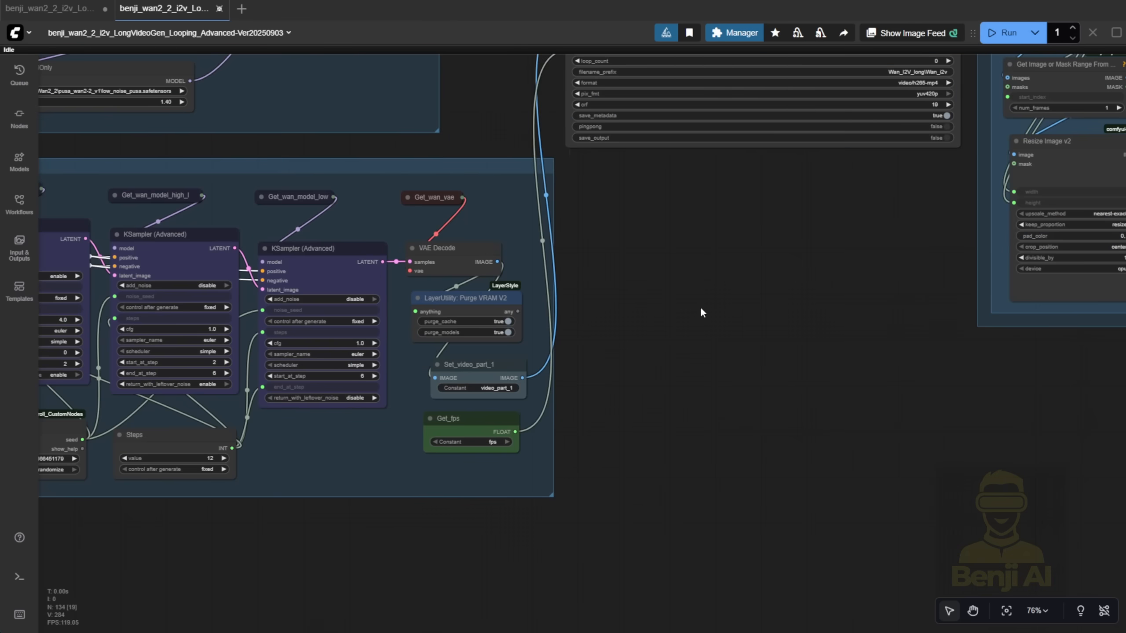
- Open the final video from the Video Combine node in the Stitched Output group in its own view
scroll(700, 313, "down", 4)
left_click_drag(764, 305, 230, 350)
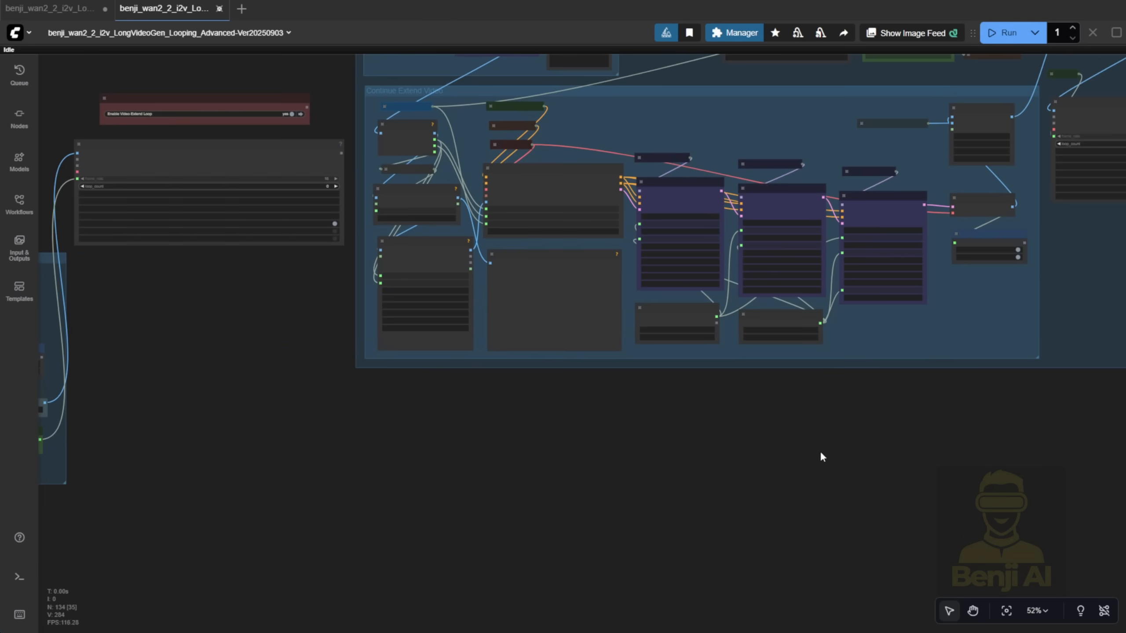
left_click_drag(1063, 472, 221, 522)
left_click_drag(717, 532, 529, 583)
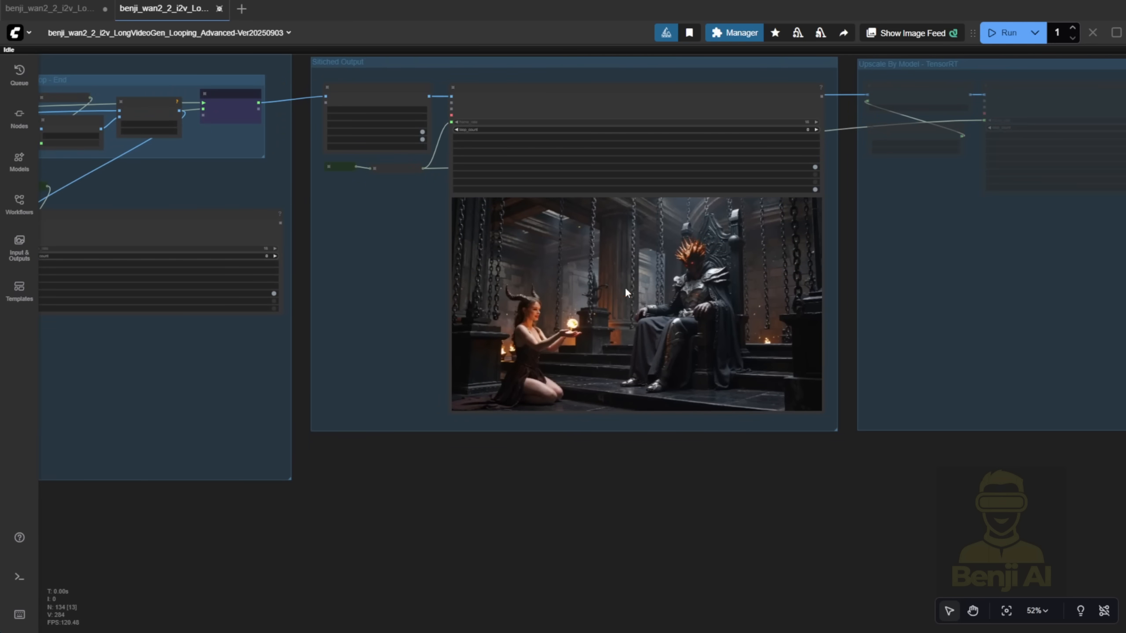
left_click(593, 285)
right_click(592, 285)
left_click(614, 318)
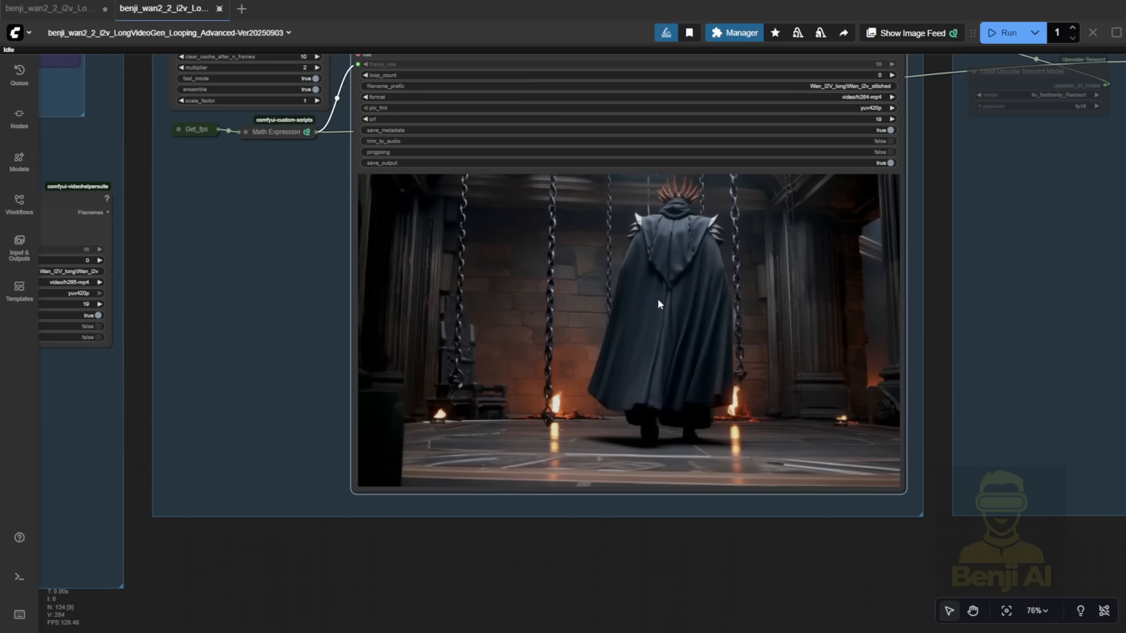
scroll(655, 257, "up", 4)
right_click(658, 299)
left_click(694, 252)
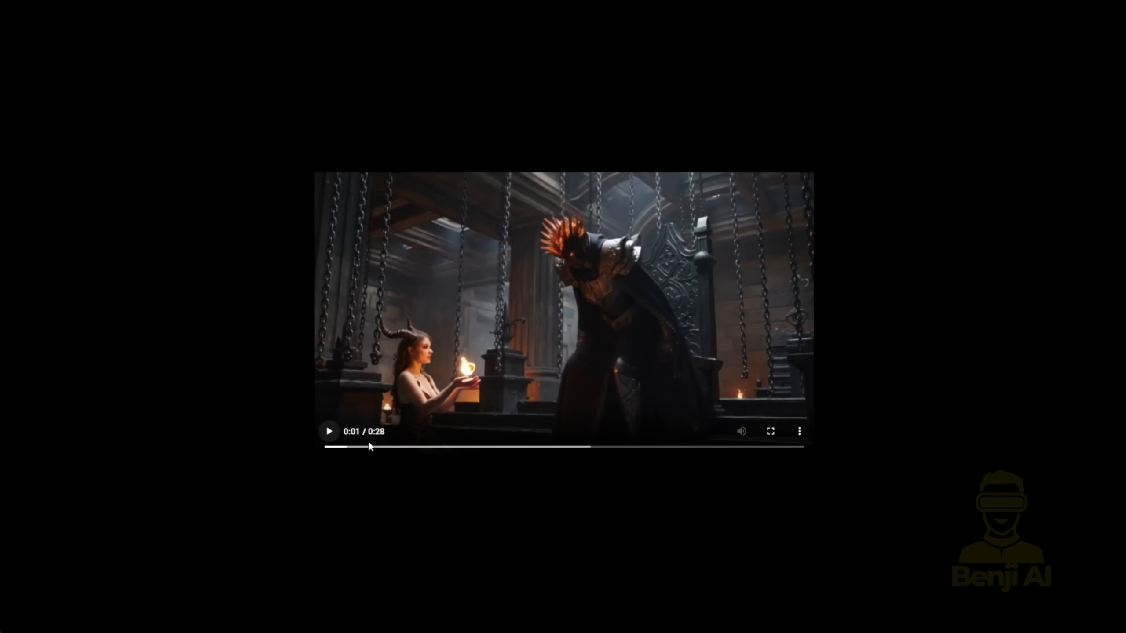
- Play the stitched throne-room video in short stretches from 0:03 to 0:05 to examine how the seated figure moves
left_click_drag(366, 453, 379, 451)
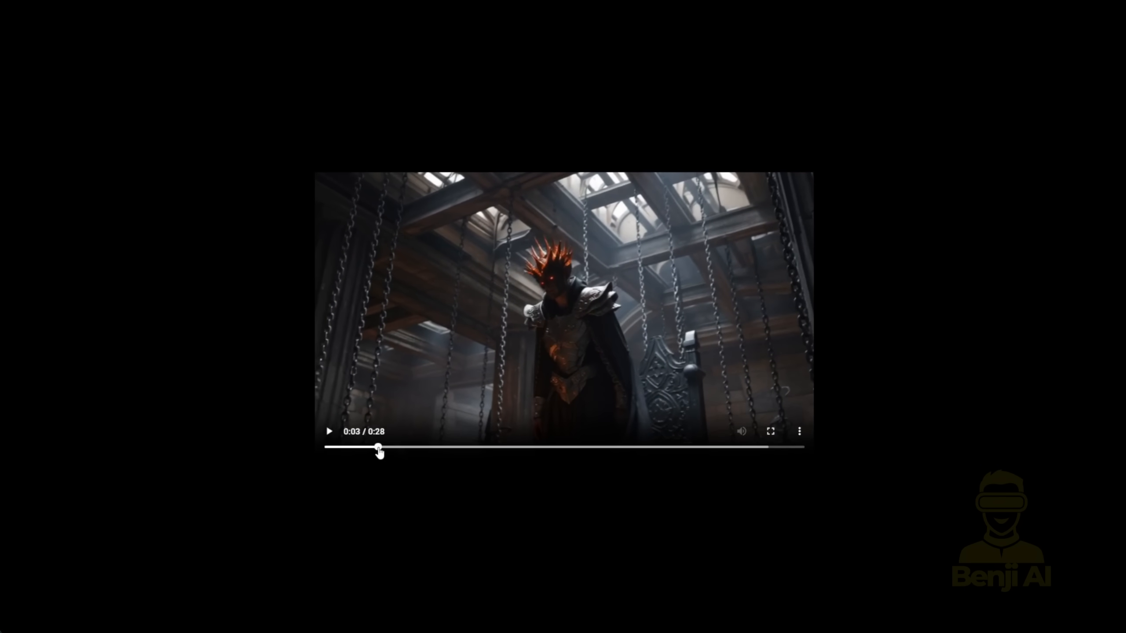
left_click(330, 432)
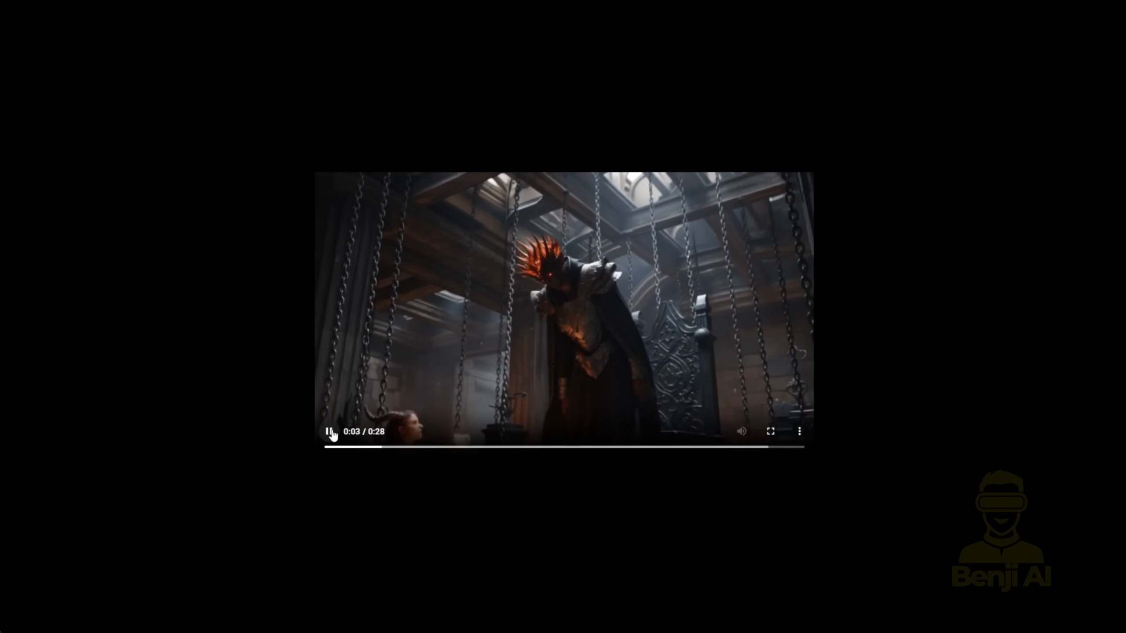
left_click(330, 433)
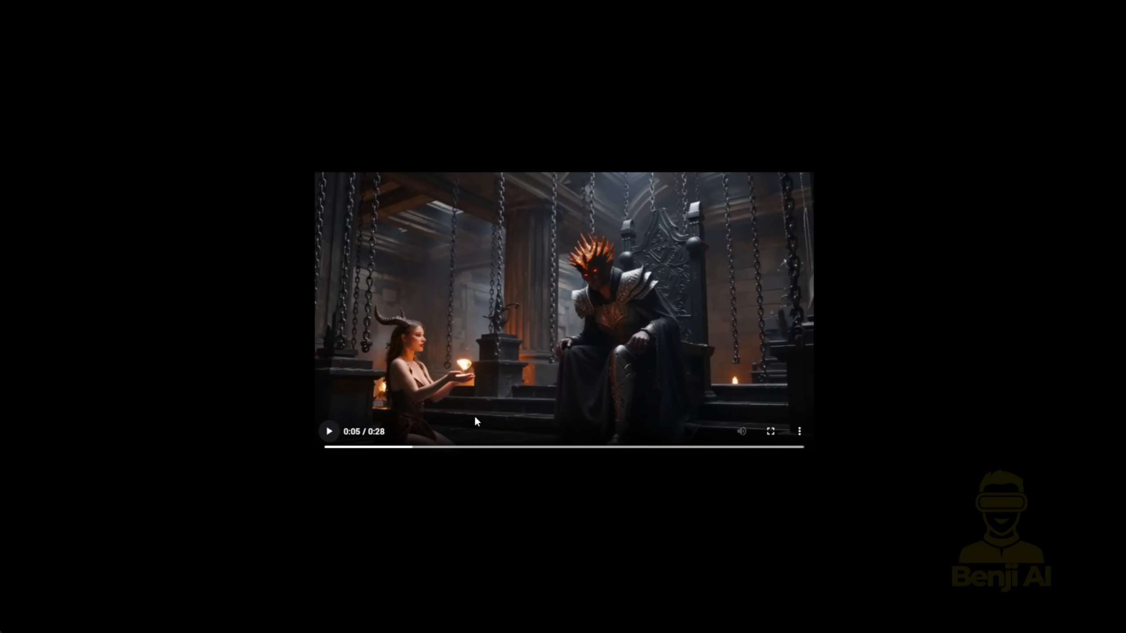
left_click(331, 434)
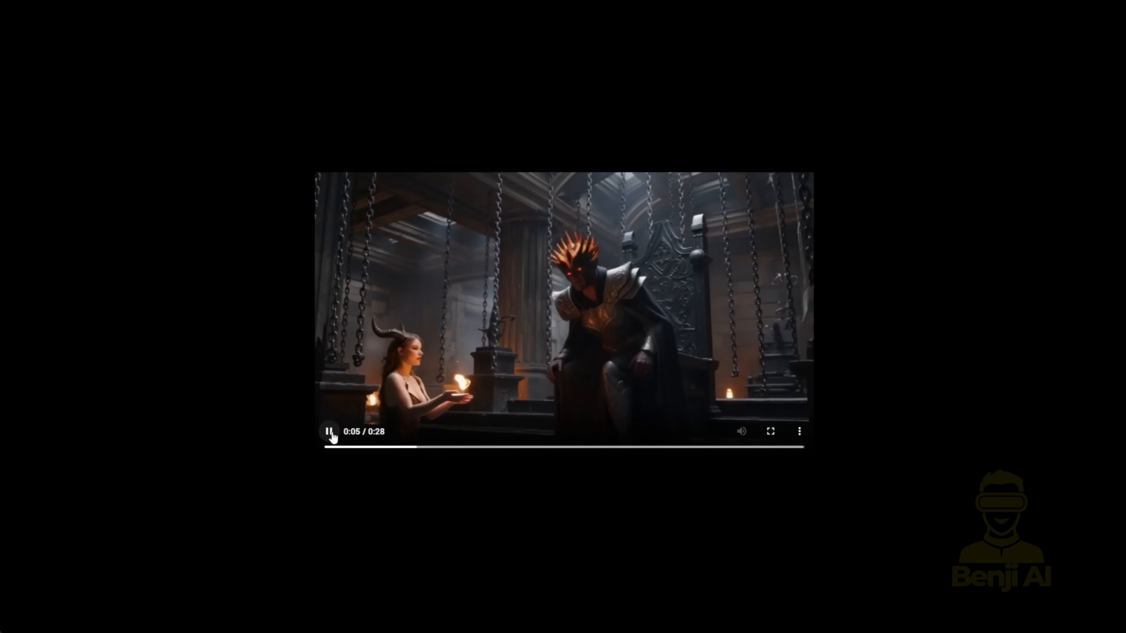
left_click(331, 433)
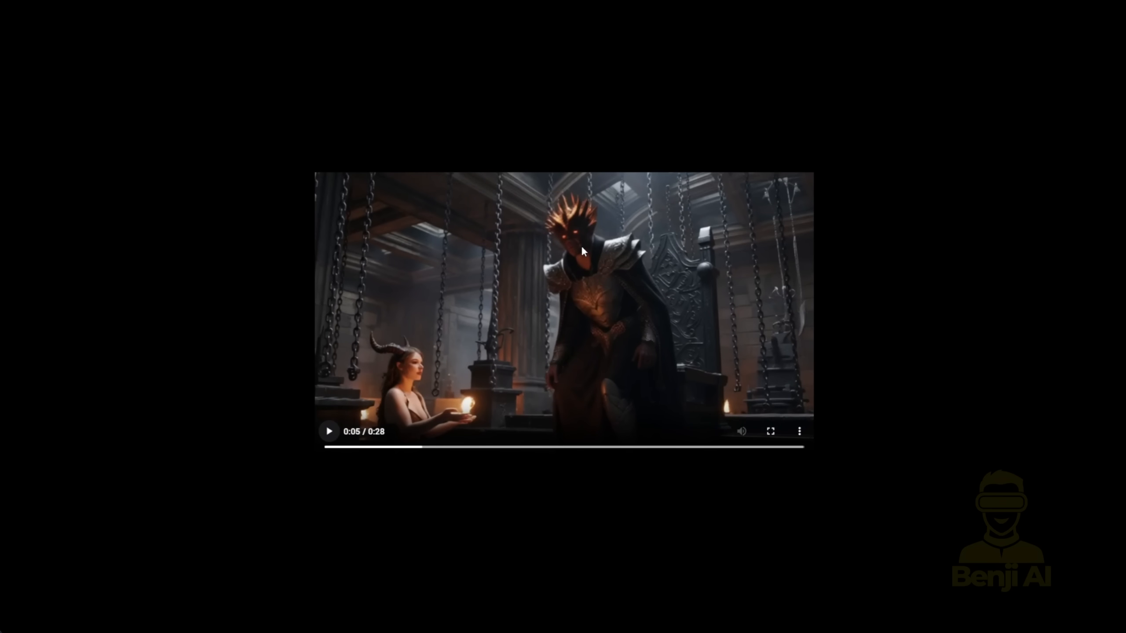
- Play the throne-room video on from 0:05, pausing at 0:13 and 0:14, to examine the walking figure seen from behind
left_click(330, 432)
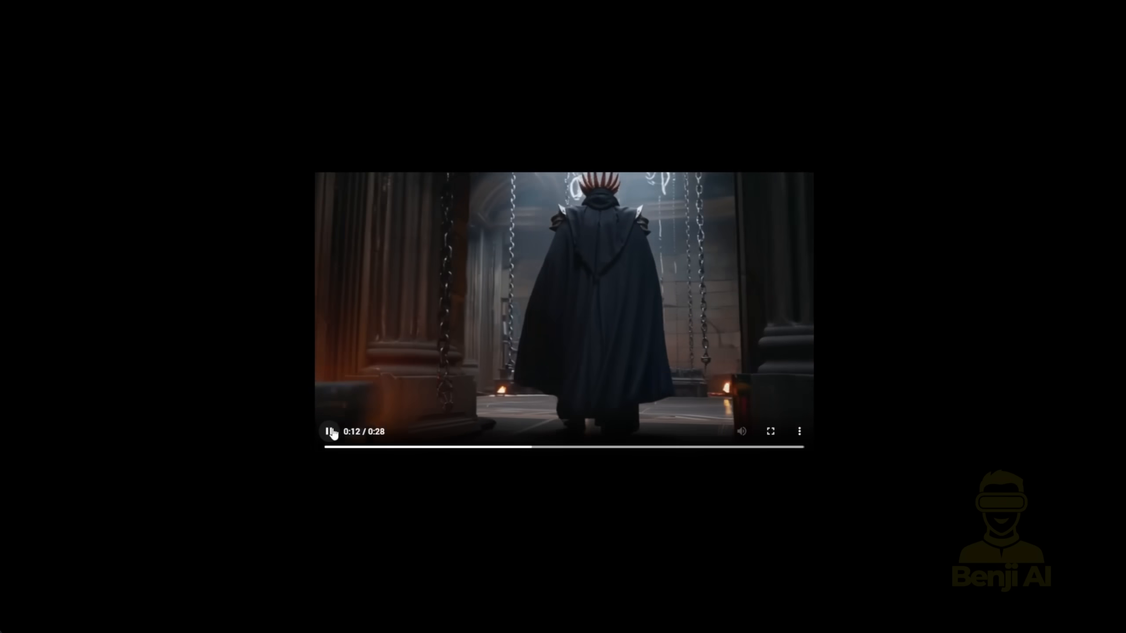
left_click(331, 432)
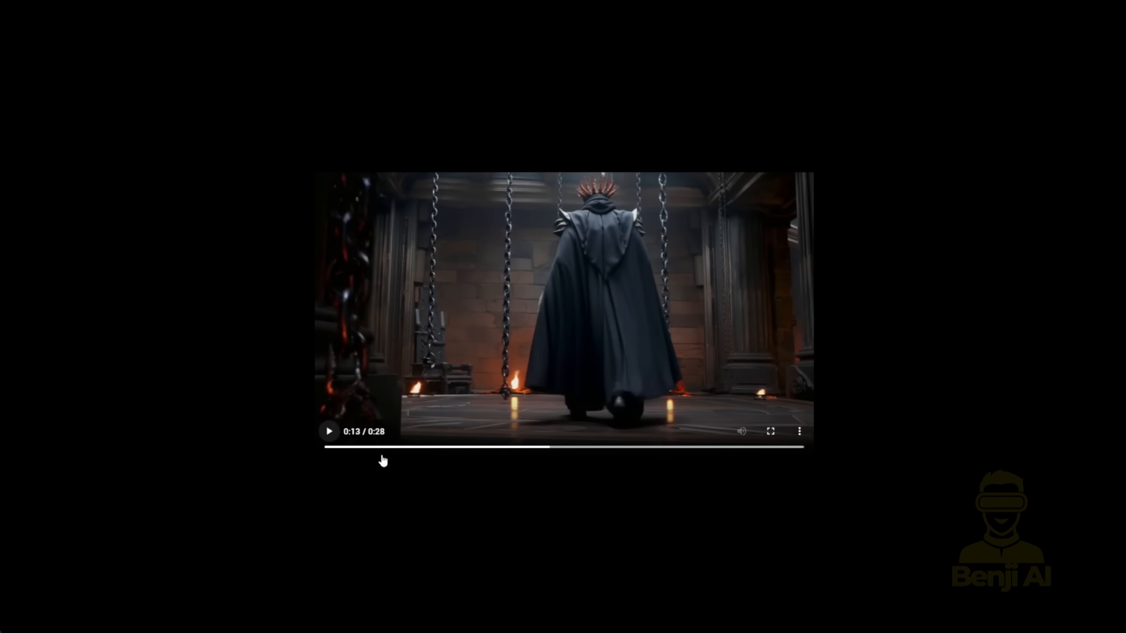
left_click(328, 432)
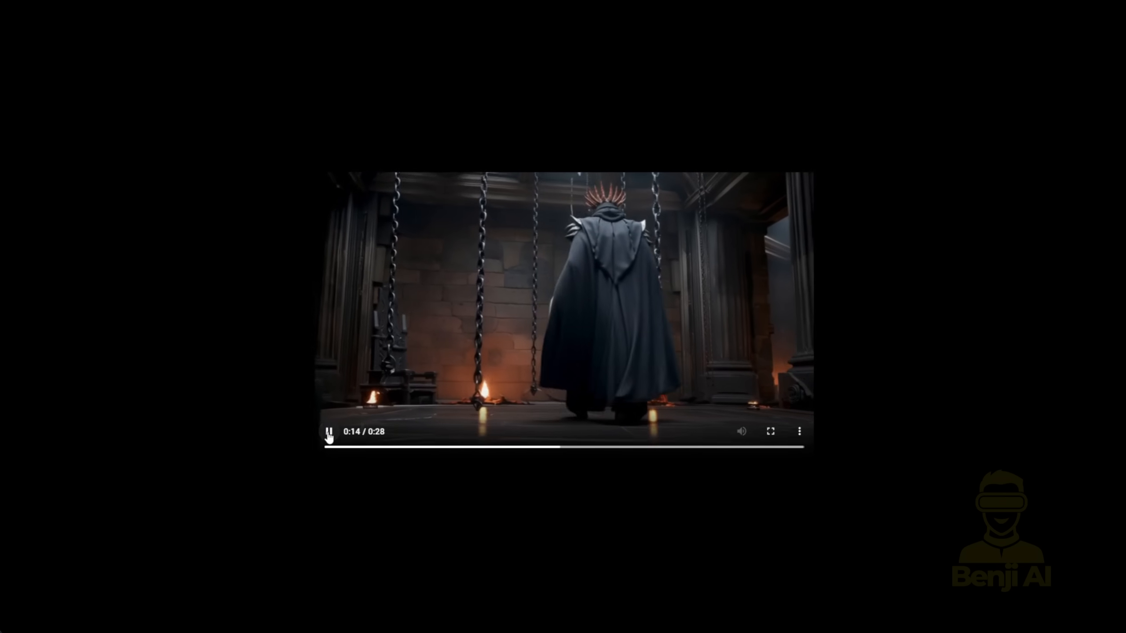
left_click(328, 432)
mouse_move(545, 447)
left_mouse_down()
mouse_move(518, 449)
mouse_move(564, 449)
left_mouse_up()
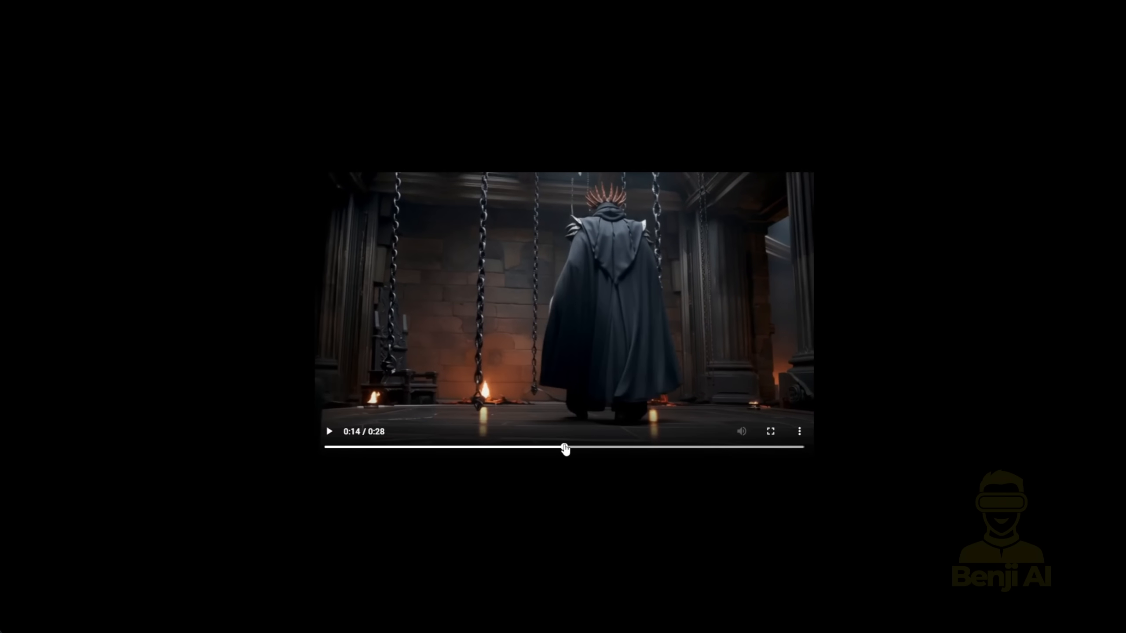
- Play the throne-room video to 0:18, rewind to 0:17 and resume playback to examine the figure's arms
left_click(329, 433)
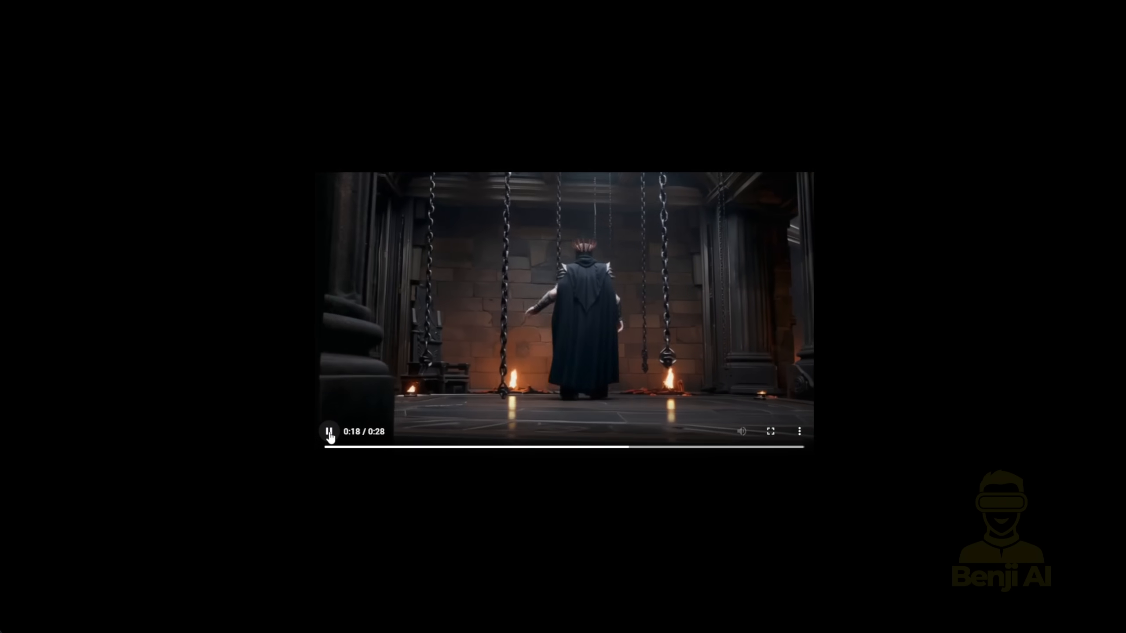
left_click(329, 432)
left_click_drag(636, 449, 613, 450)
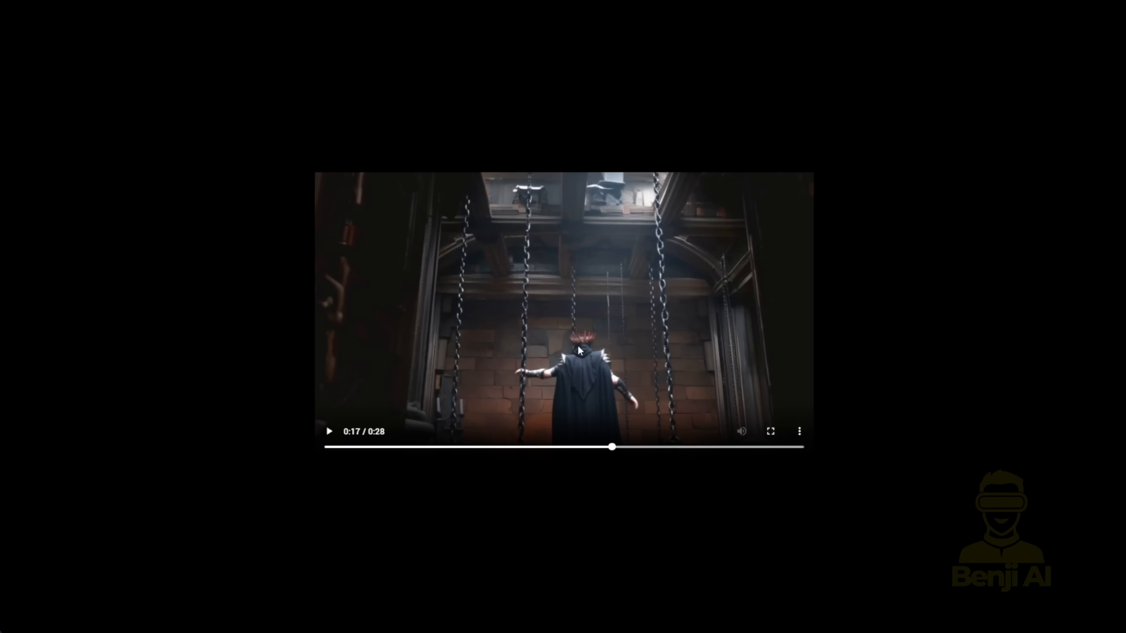
left_click(331, 433)
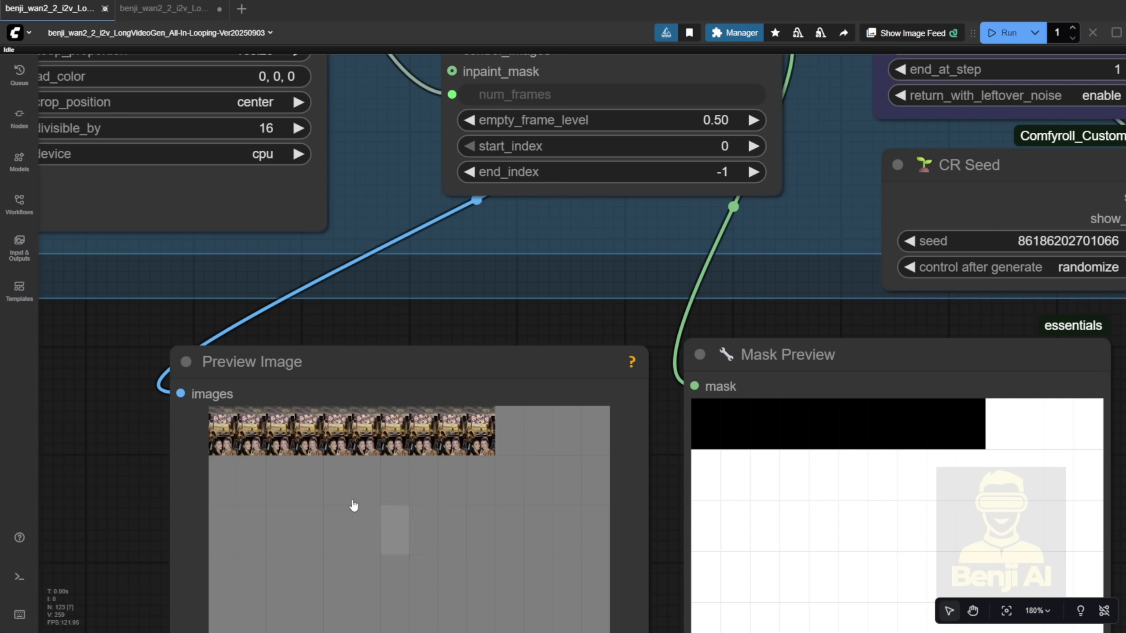
- Examine the overlap frames in the All-In-Looping workflow's Preview Image node, and switch to the other open workflow
scroll(302, 447, "up", 4)
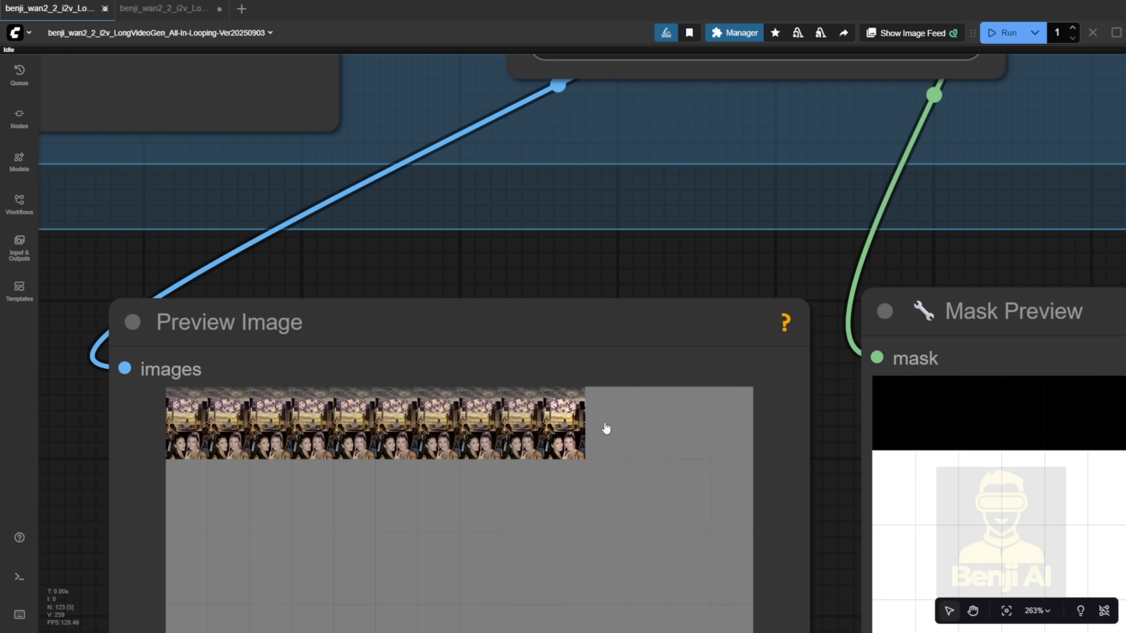
scroll(823, 437, "down", 2)
left_click_drag(824, 439, 819, 299)
left_click(168, 9)
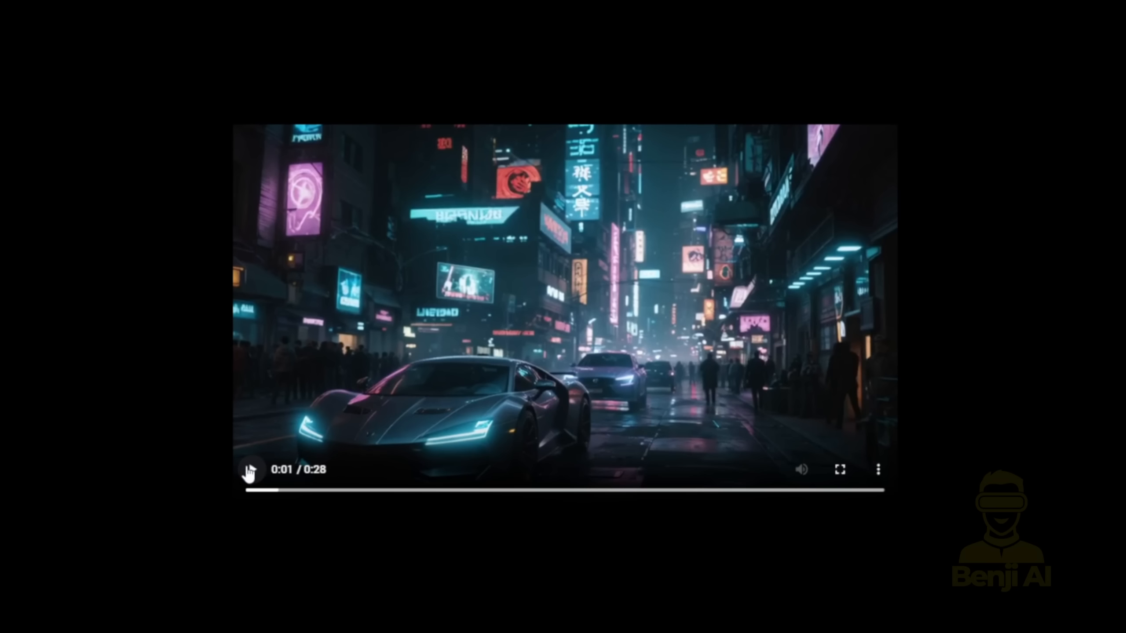
- Play the neon-city supercar video from 0:01, pausing it at 0:09
left_click(249, 469)
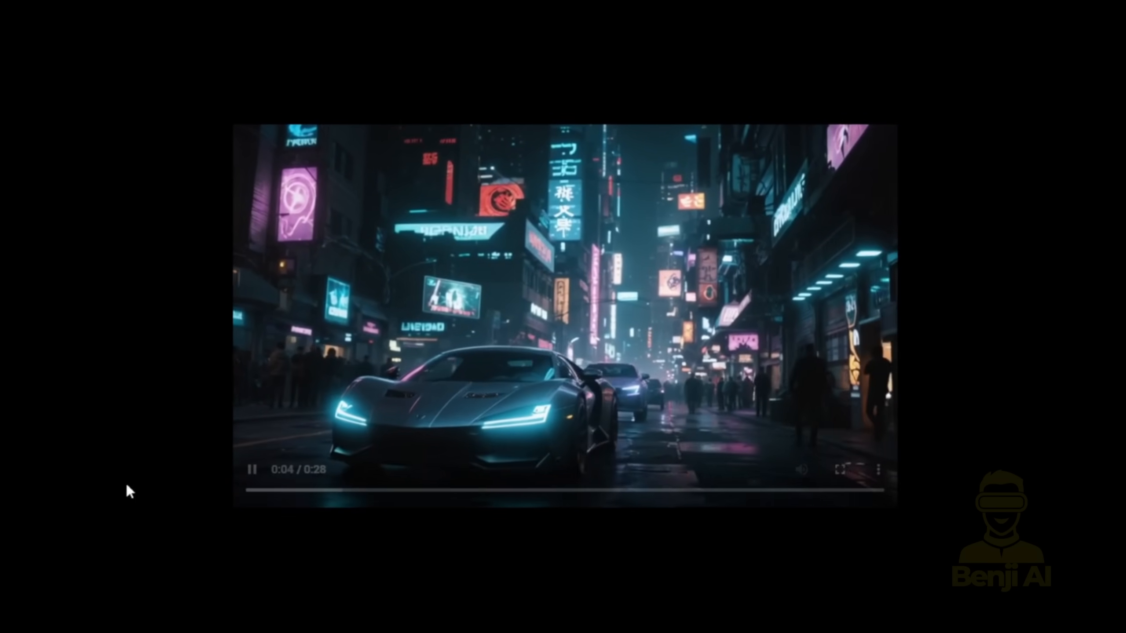
left_click(251, 469)
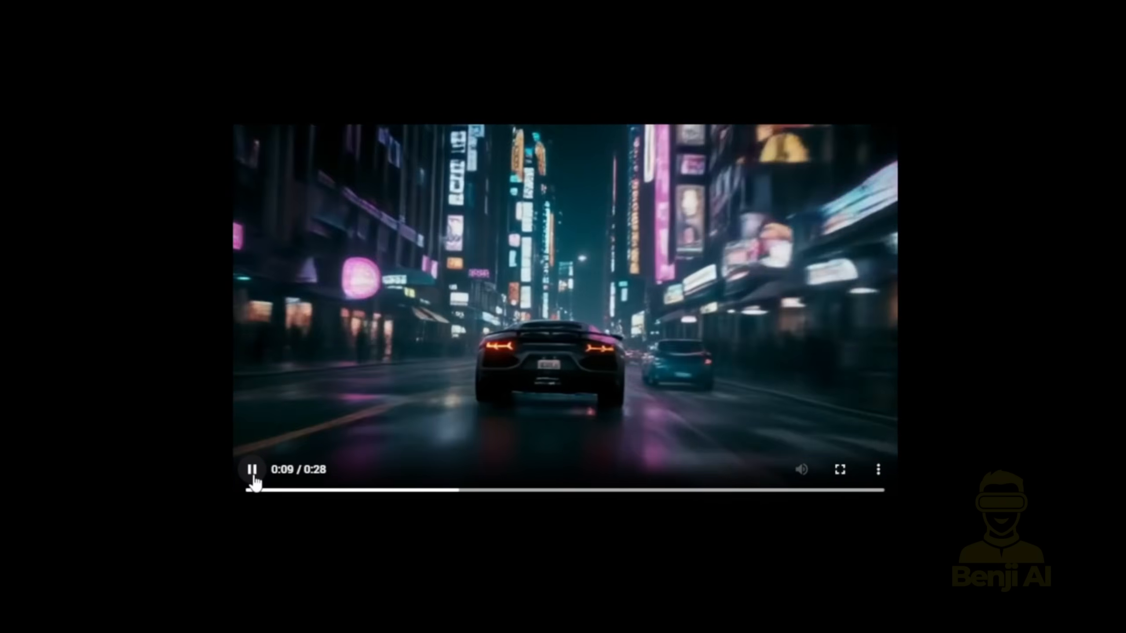
left_click(252, 477)
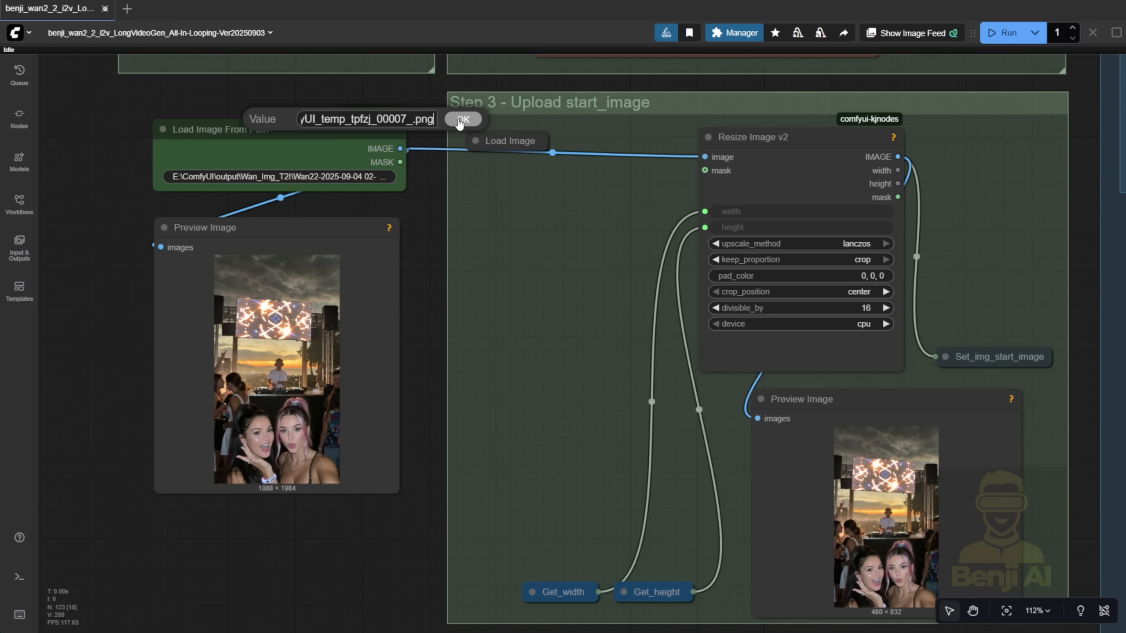
- Set the Load Image From Path node to the ComfyUI_temp_tpfzj_00007_.png reference image and widen the node slightly
left_click(461, 120)
scroll(224, 157, "up", 4)
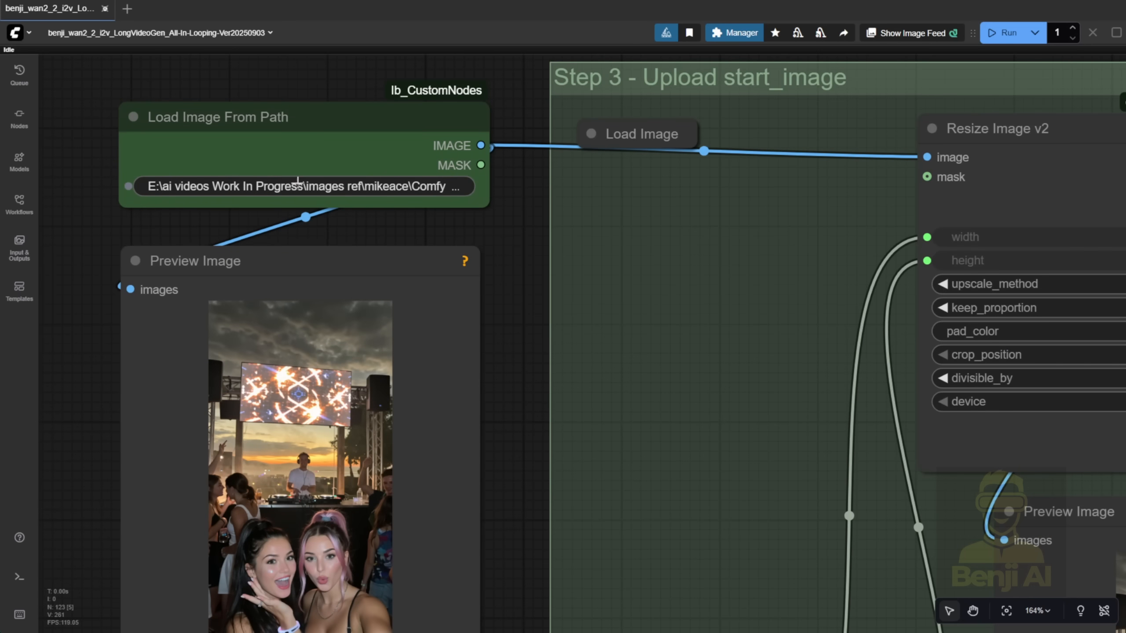
left_click_drag(485, 196, 507, 180)
- Set Video Total Seconds to 30 in the Step 1 - Video Setting group
left_click_drag(526, 310, 450, 518)
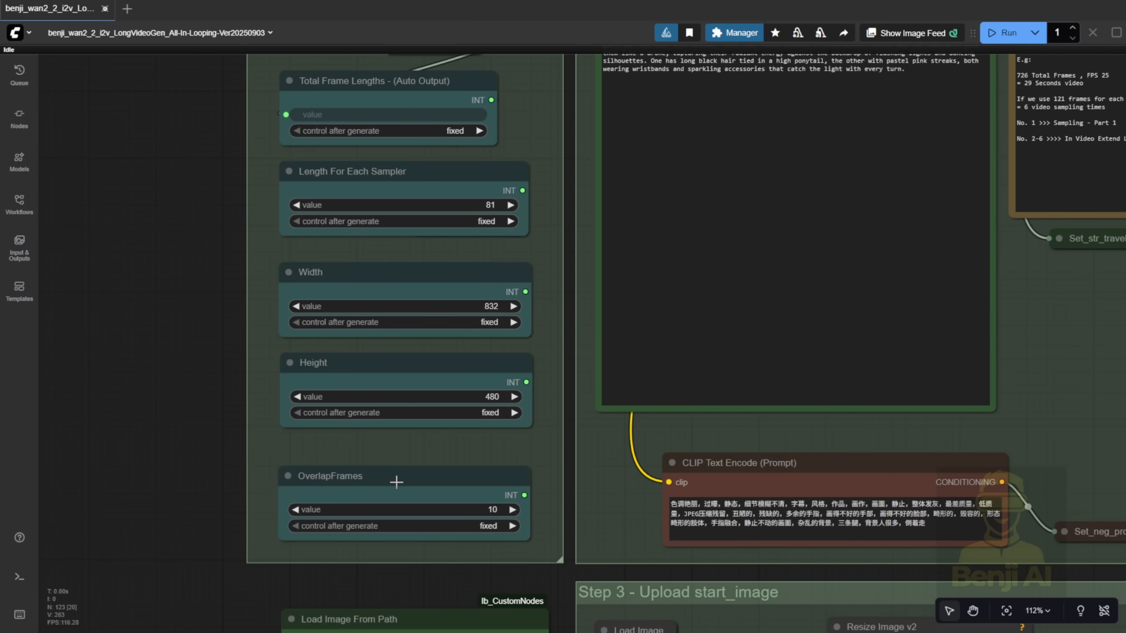
left_click_drag(217, 268, 232, 527)
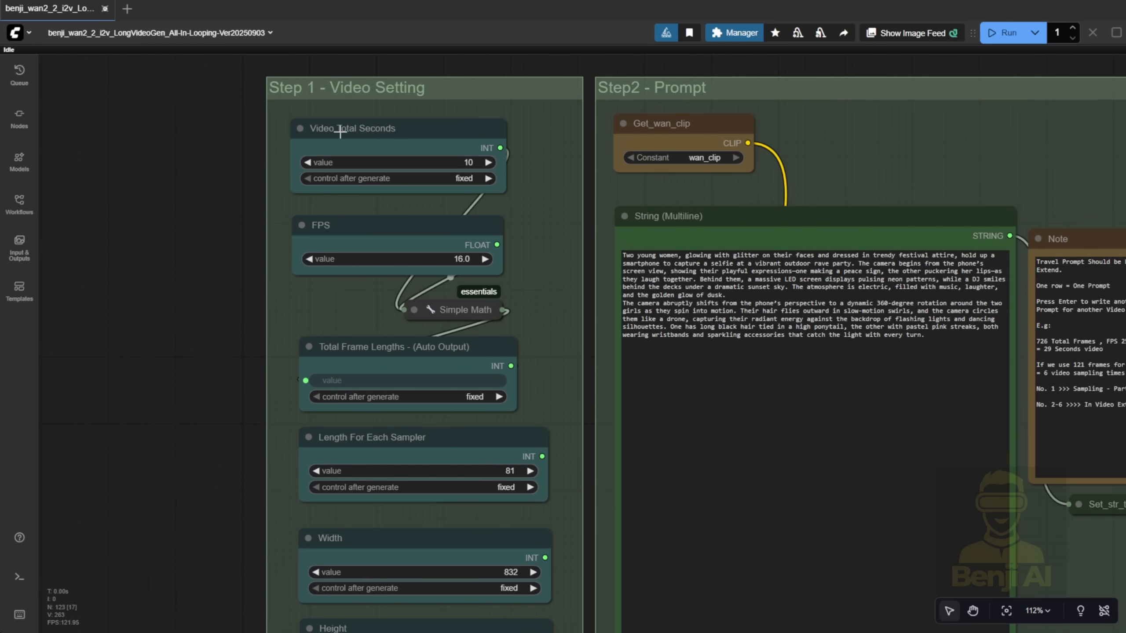
left_click(456, 162)
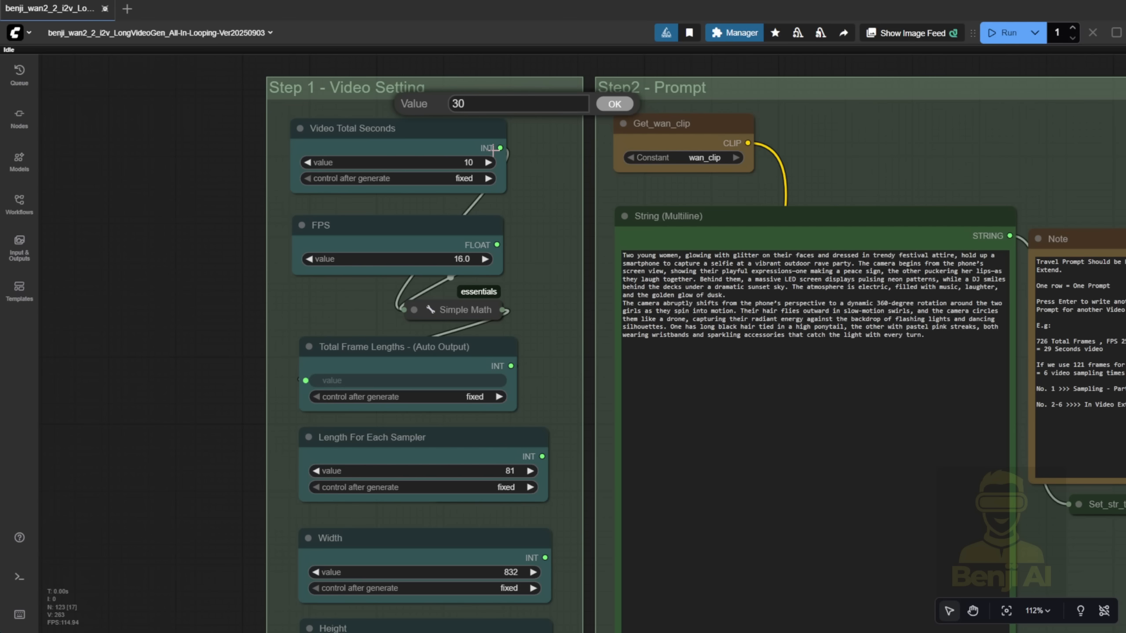
key("Return")
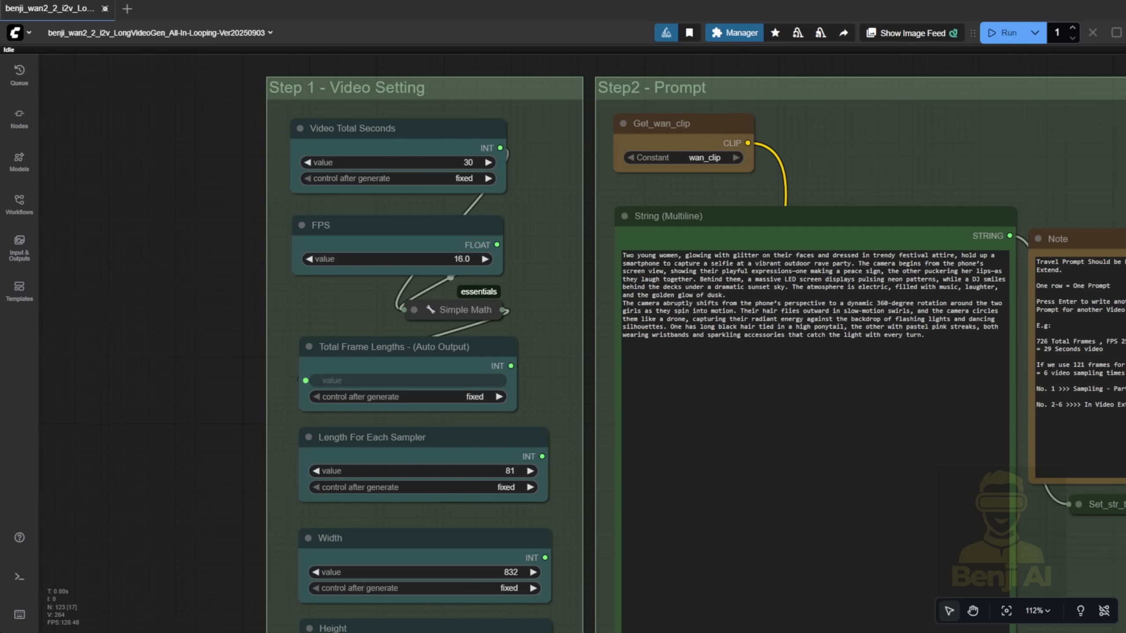
- Replace the text in the String (Multiline) prompt node with the copied multi-line supercar prompts for the cyberpunk city scene
left_click(705, 379)
key("ctrl+a")
key("ctrl+v")
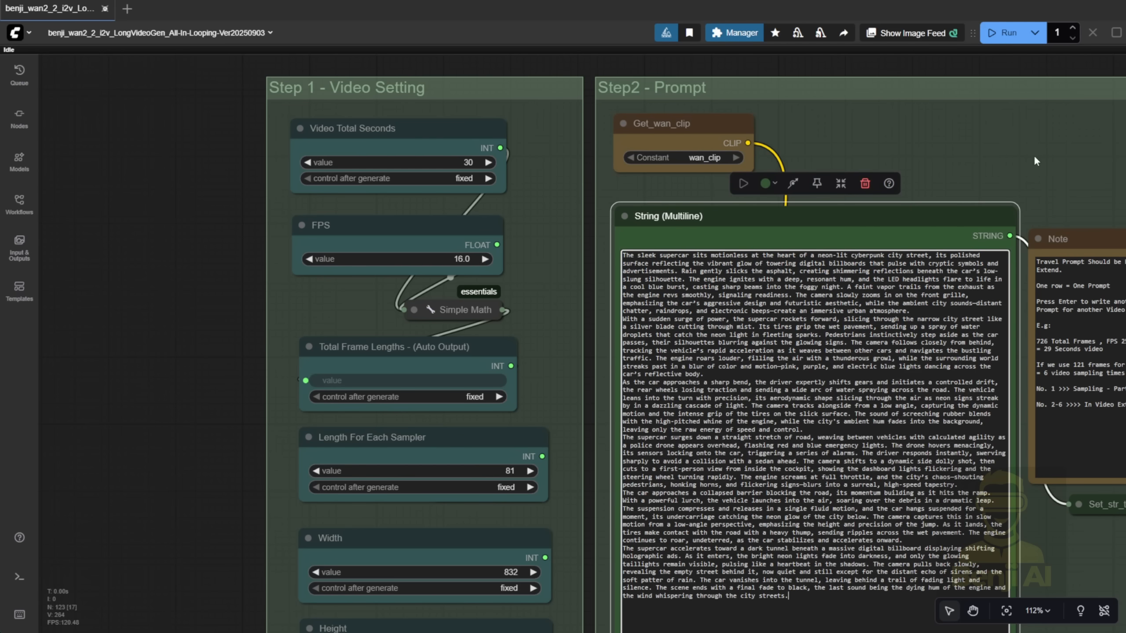
left_click_drag(1035, 161, 934, 101)
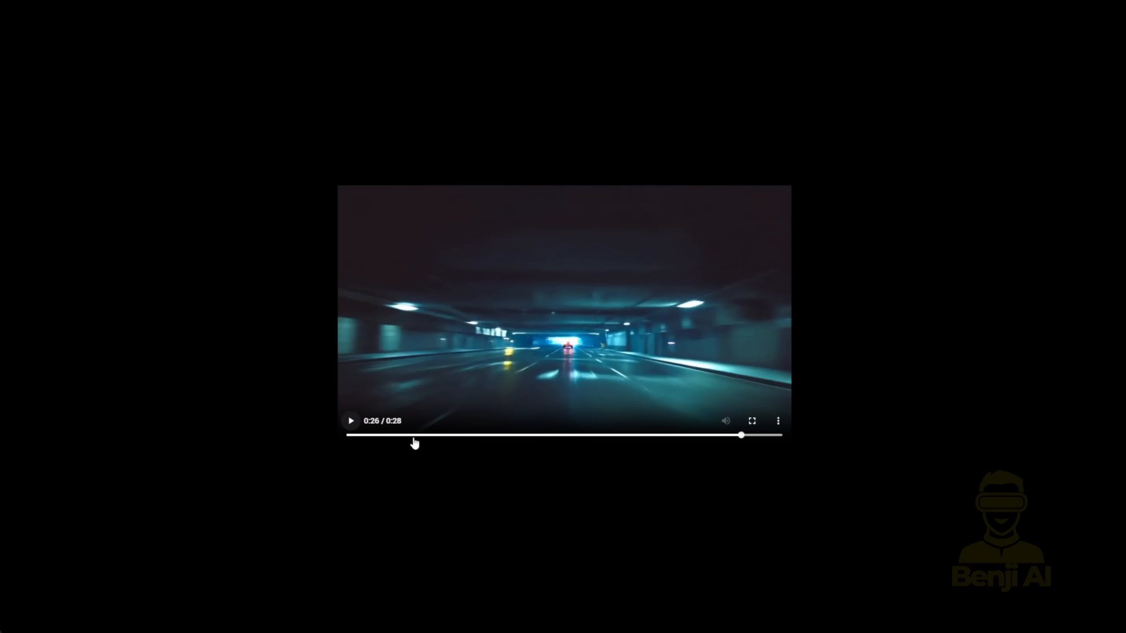
- Scrub through the supercar video from near its start to past the middle
left_click(360, 435)
left_click_drag(360, 436, 607, 435)
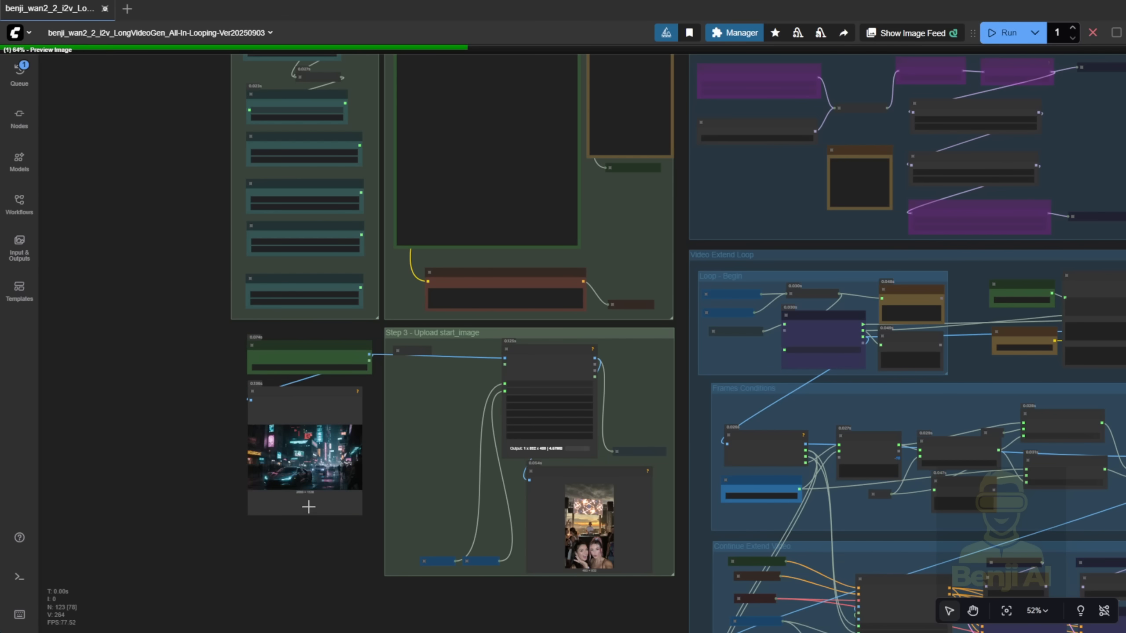
- Enlarge the Preview Image node below Load Image From Path slightly and view its supercar image up close
scroll(300, 541, "up", 3)
left_click_drag(315, 575, 291, 474)
left_click_drag(363, 383, 377, 387)
scroll(276, 361, "up", 12)
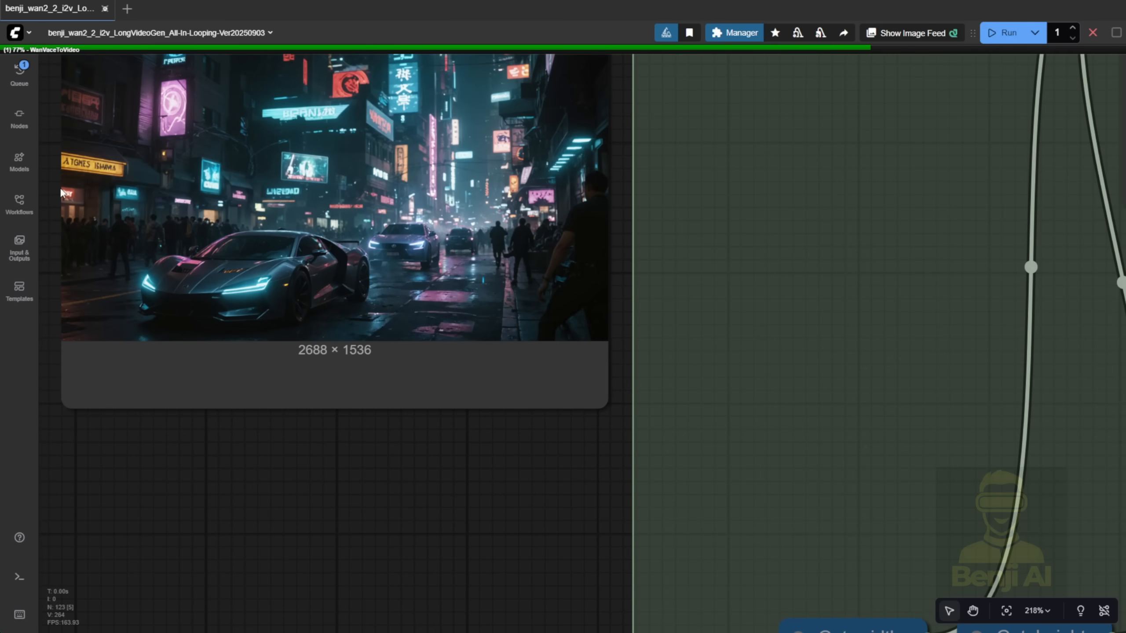
- Examine the resized start image in the Preview Image node of the Step 3 - Upload start_image group
scroll(132, 411, "down", 3)
left_click_drag(629, 436, 178, 294)
scroll(733, 457, "up", 3)
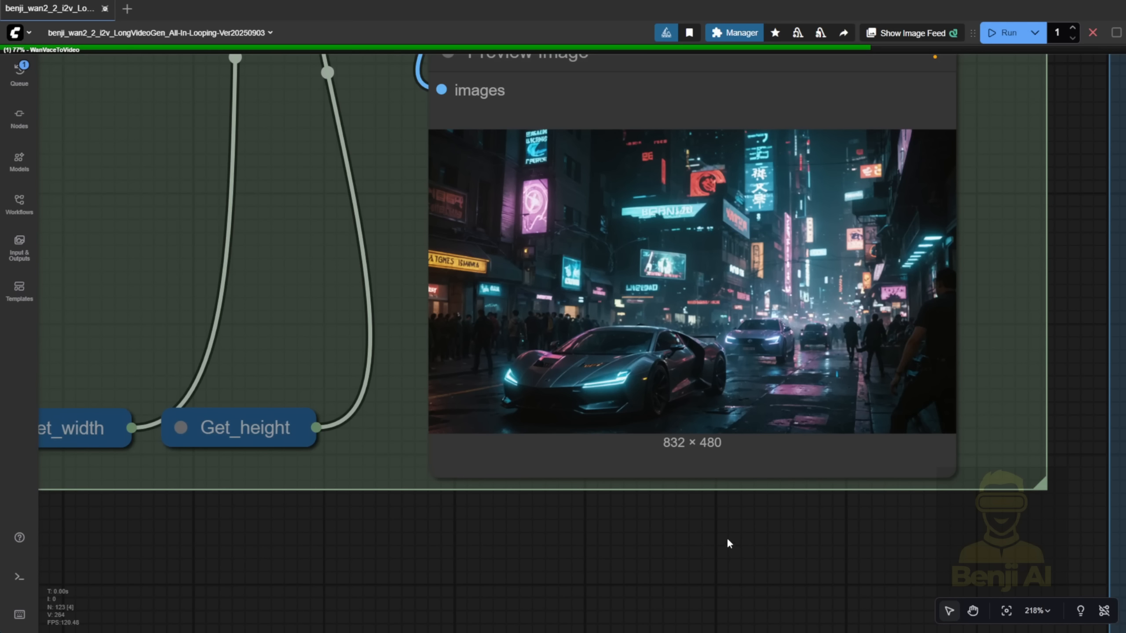
scroll(726, 535, "down", 7)
scroll(725, 539, "down", 1)
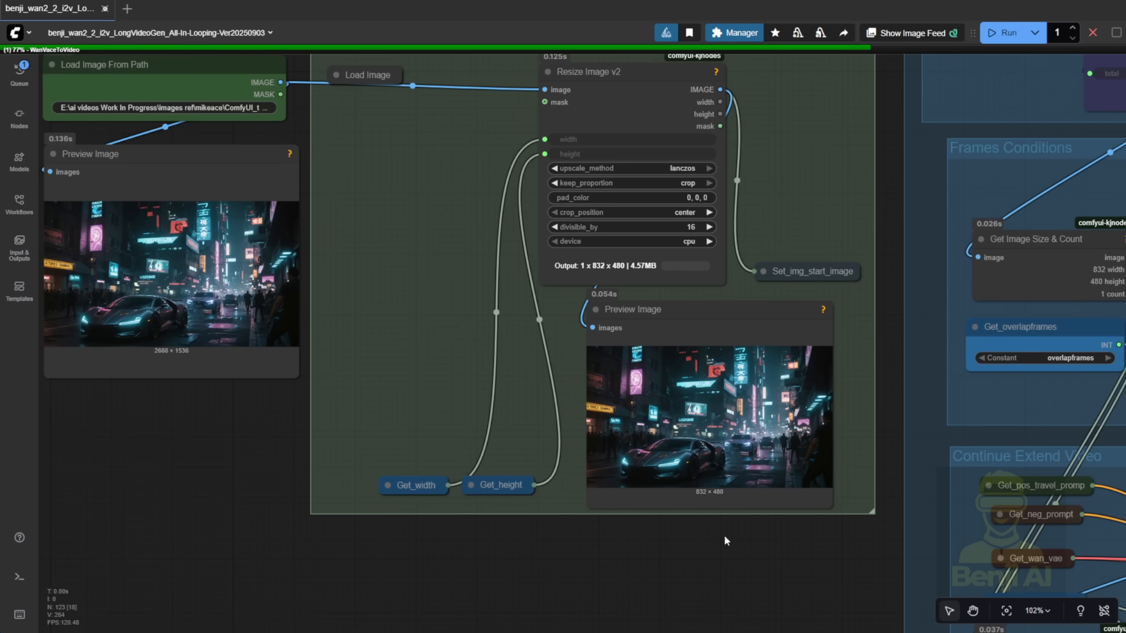
- Examine the Number Of Extend and Current Loop nodes in the Loop - Begin group
left_click_drag(885, 173, 336, 408)
scroll(611, 287, "up", 7)
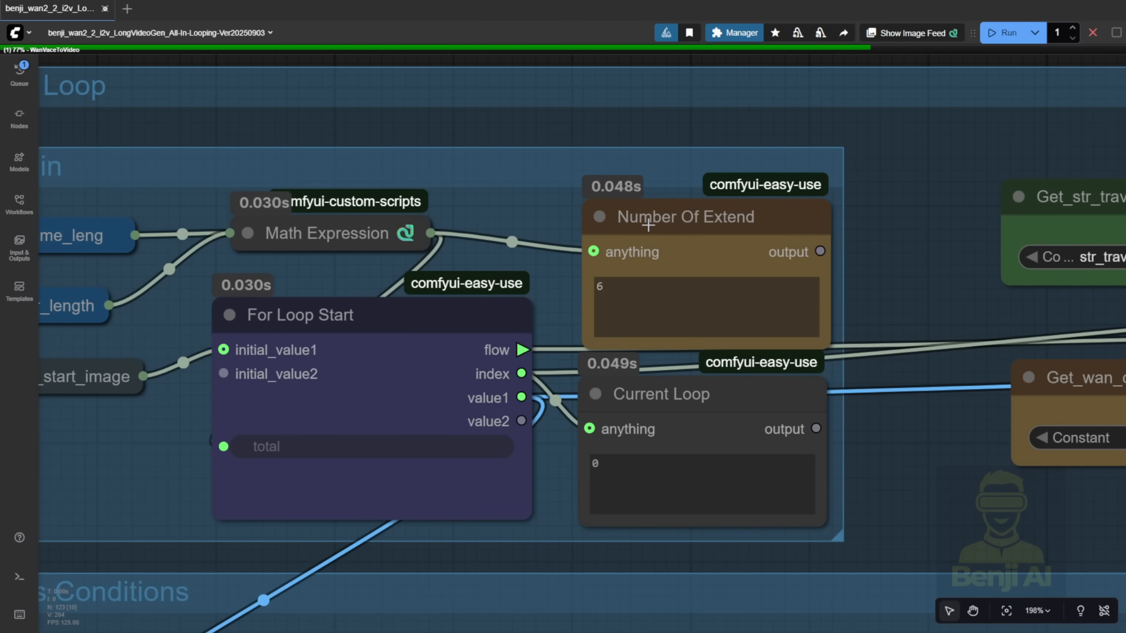
scroll(753, 355, "down", 9)
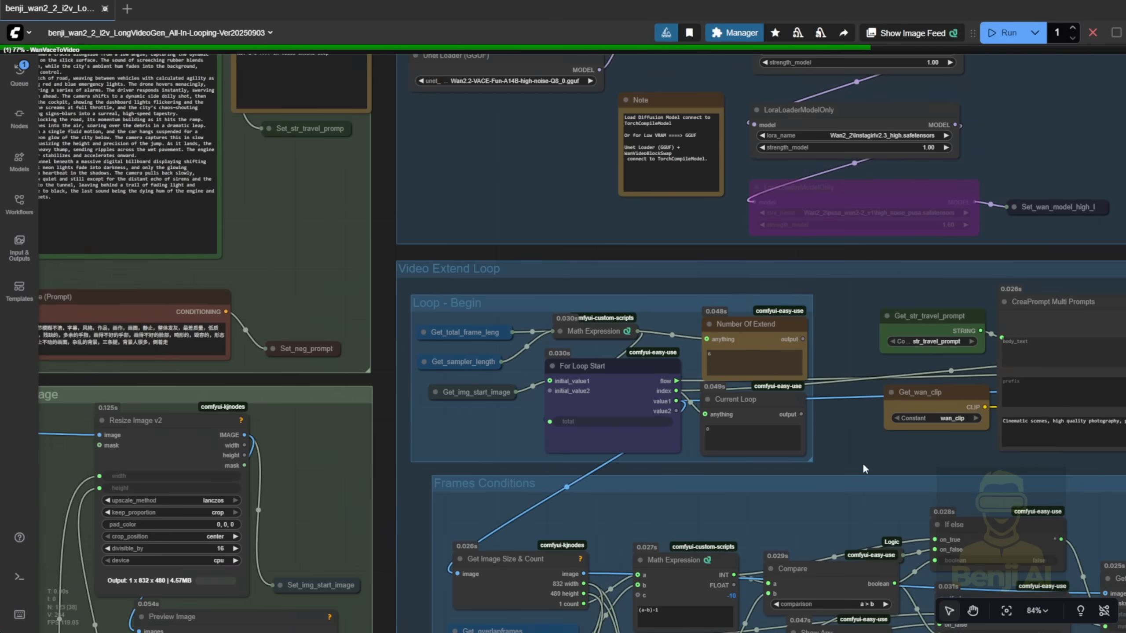
left_click_drag(862, 463, 826, 366)
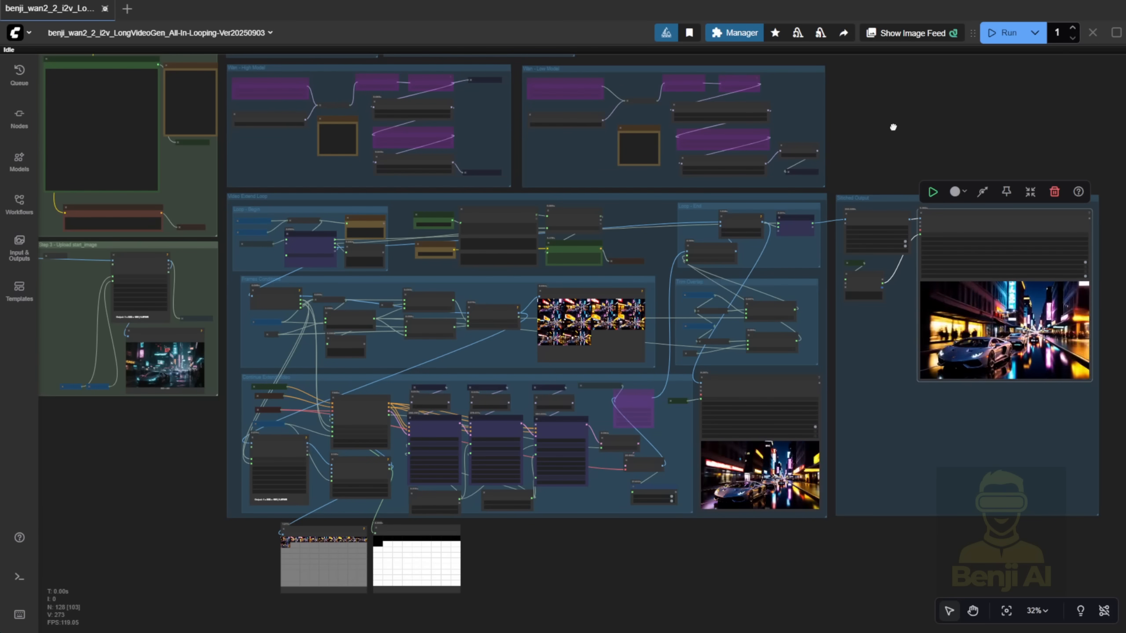
- Examine the LoraLoaderModelOnly nodes and their LoRA models and strengths in the Wan - High Model group
left_click(893, 126)
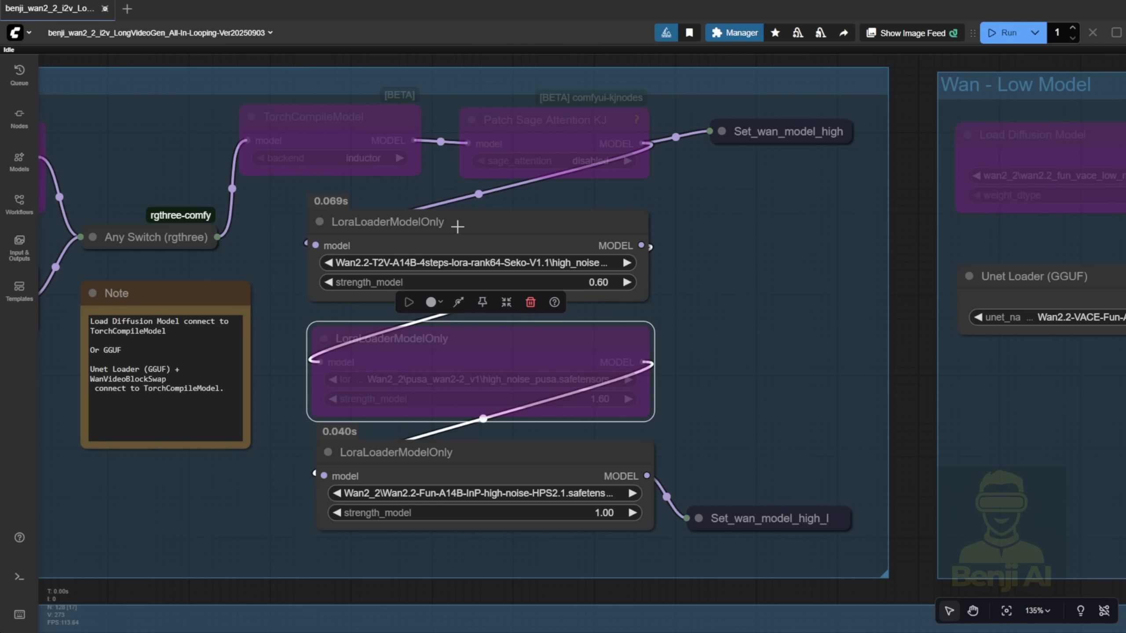
left_click(453, 223)
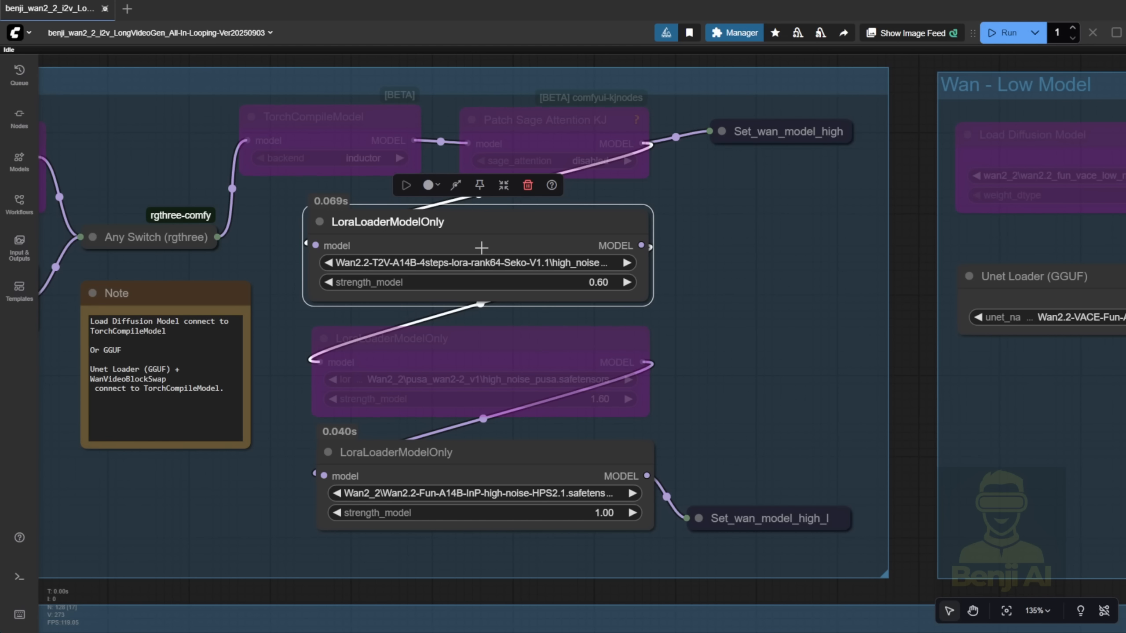
left_click(530, 472)
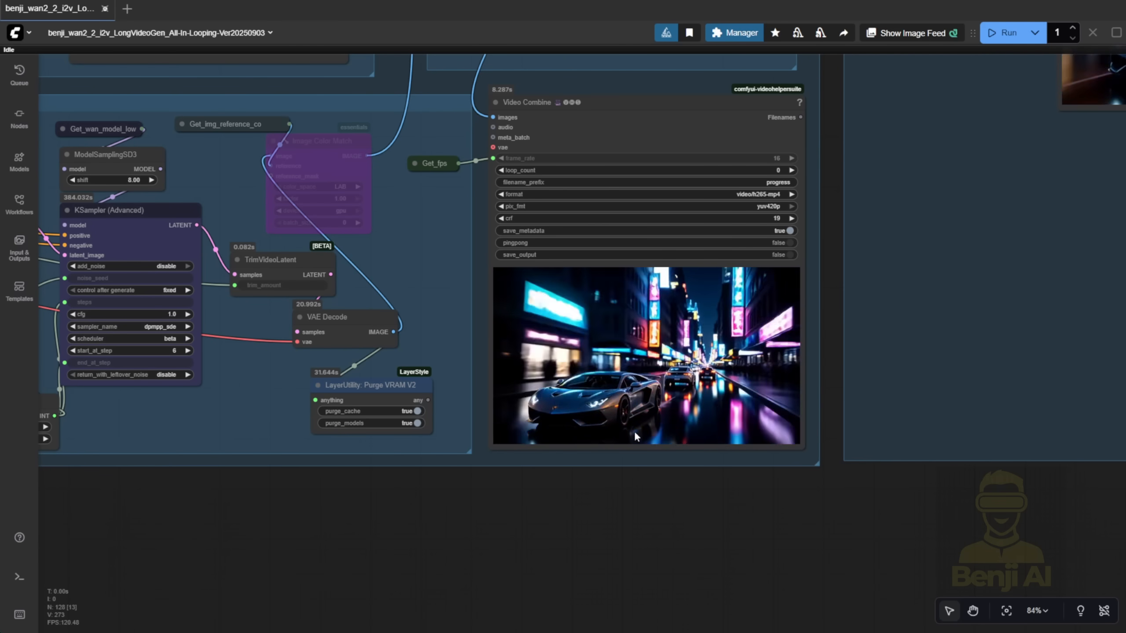
- Inspect the three KSampler (Advanced) nodes, the decoding nodes and the progress Video Combine preview in the Video Extend Loop group
left_click_drag(635, 488, 1019, 481)
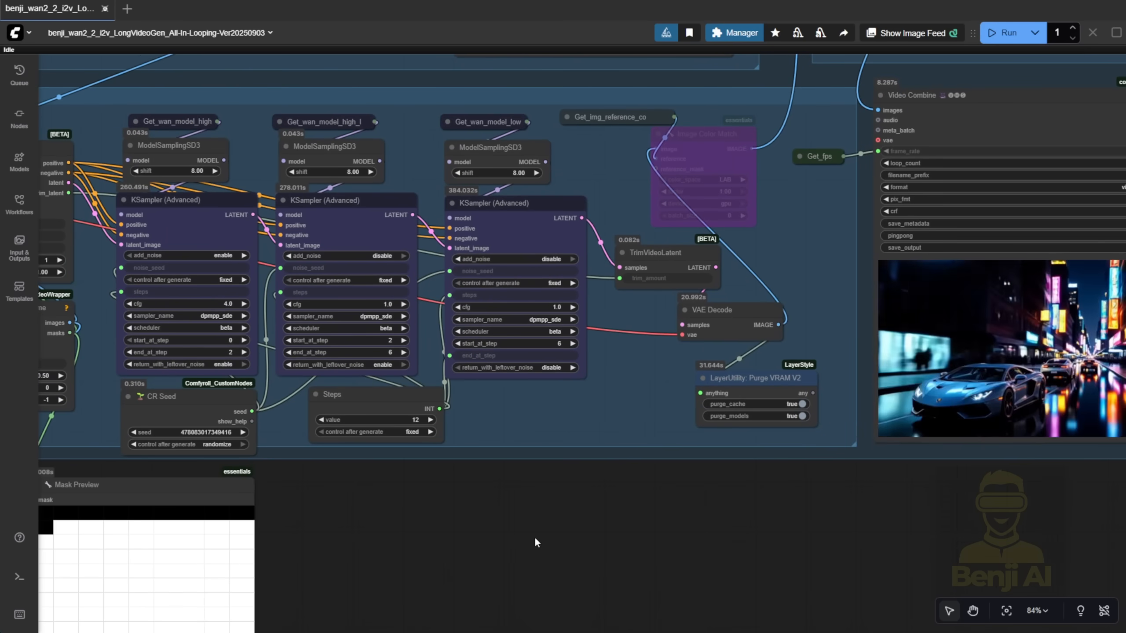
left_click_drag(538, 543, 659, 530)
scroll(661, 528, "down", 1)
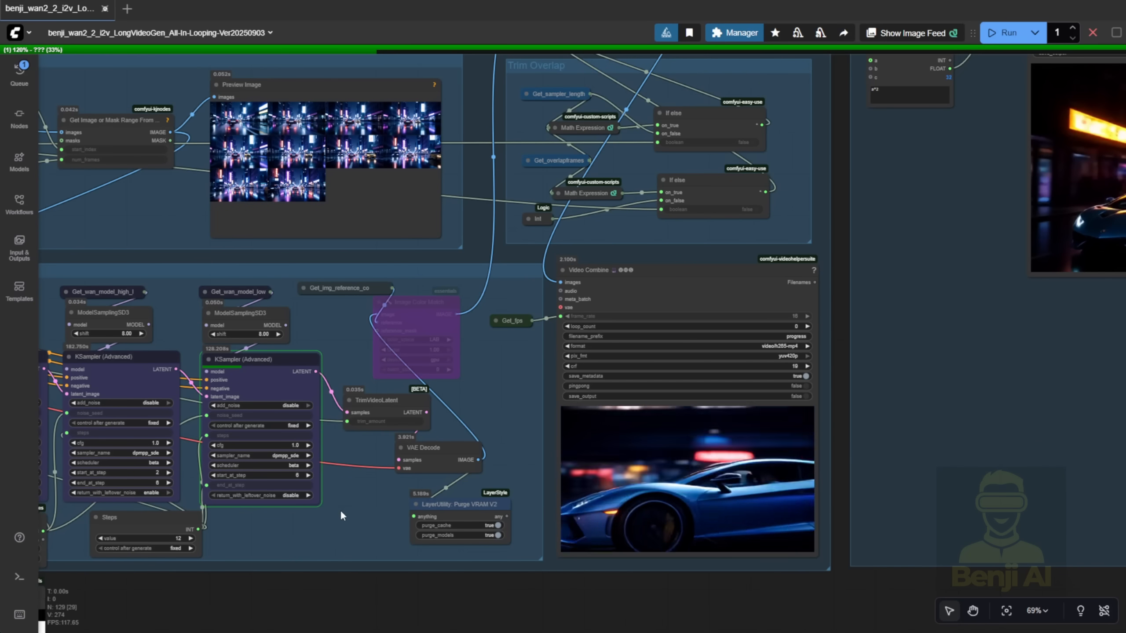
scroll(332, 464, "up", 3)
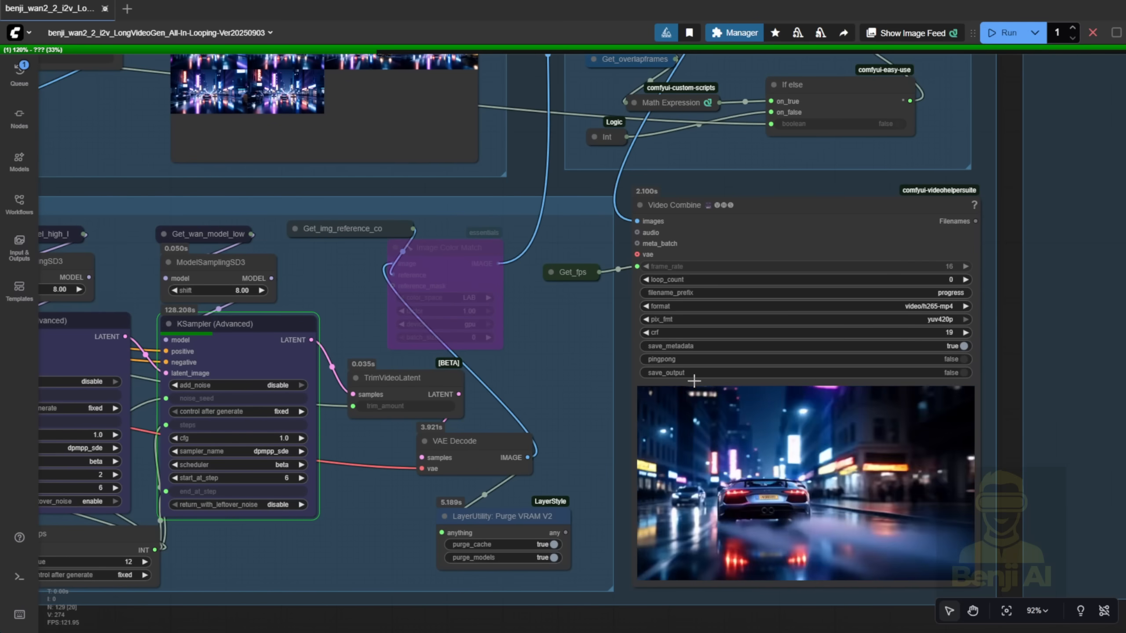
left_click_drag(580, 369, 515, 315)
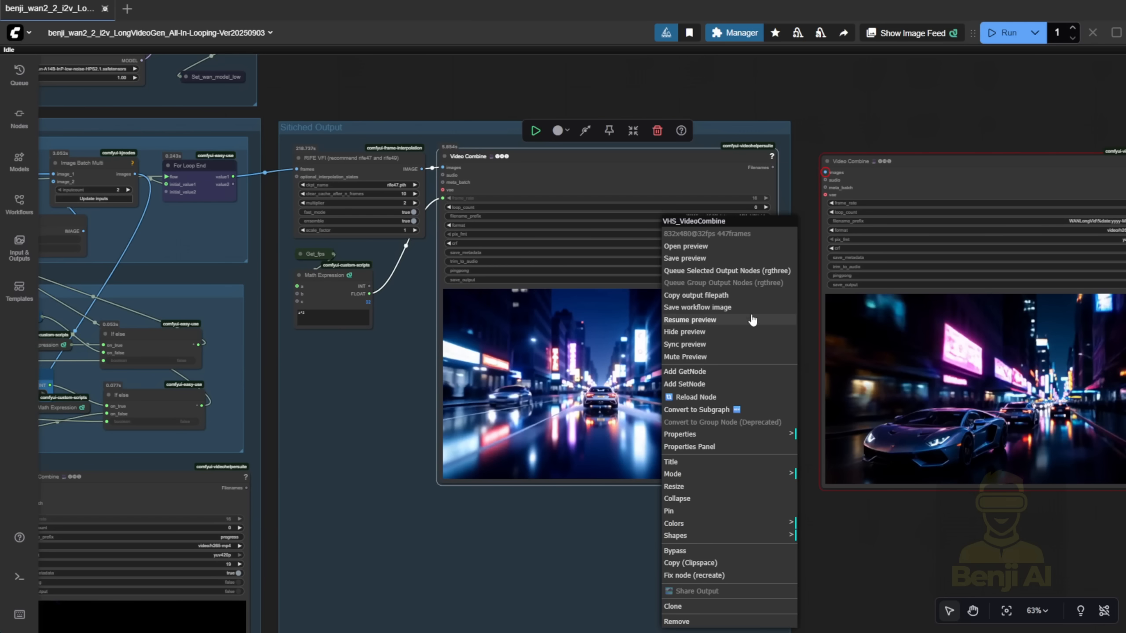
- Resume preview playback in the Stitched Output Video Combine node and in the separate supercar Video Combine node beside it
left_click(752, 319)
scroll(615, 492, "down", 5)
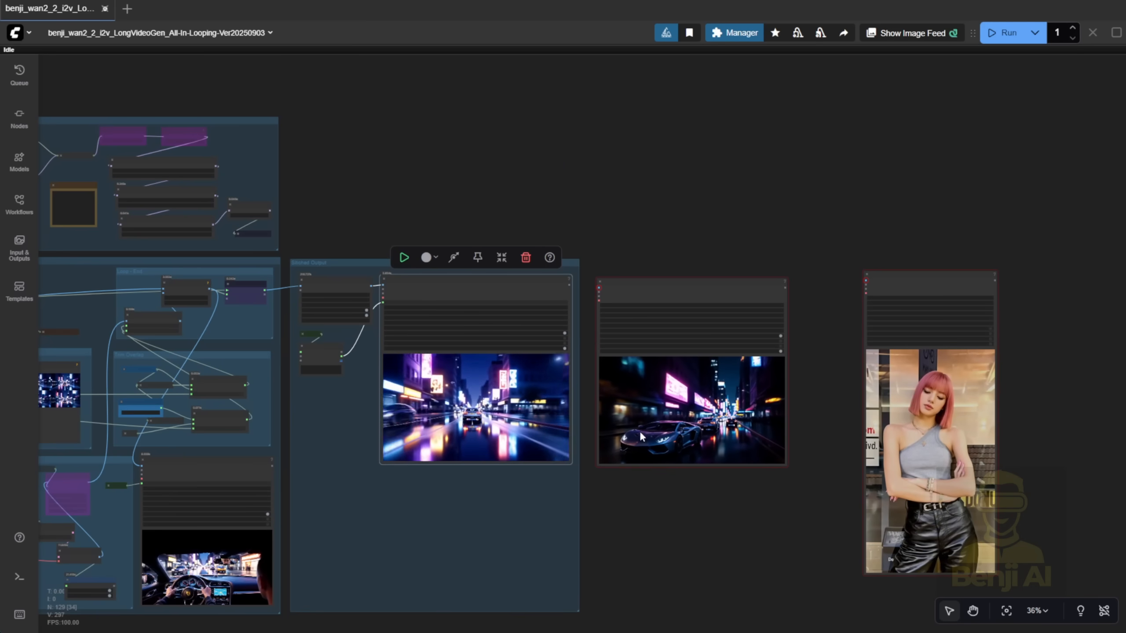
right_click(676, 394)
left_click(713, 321)
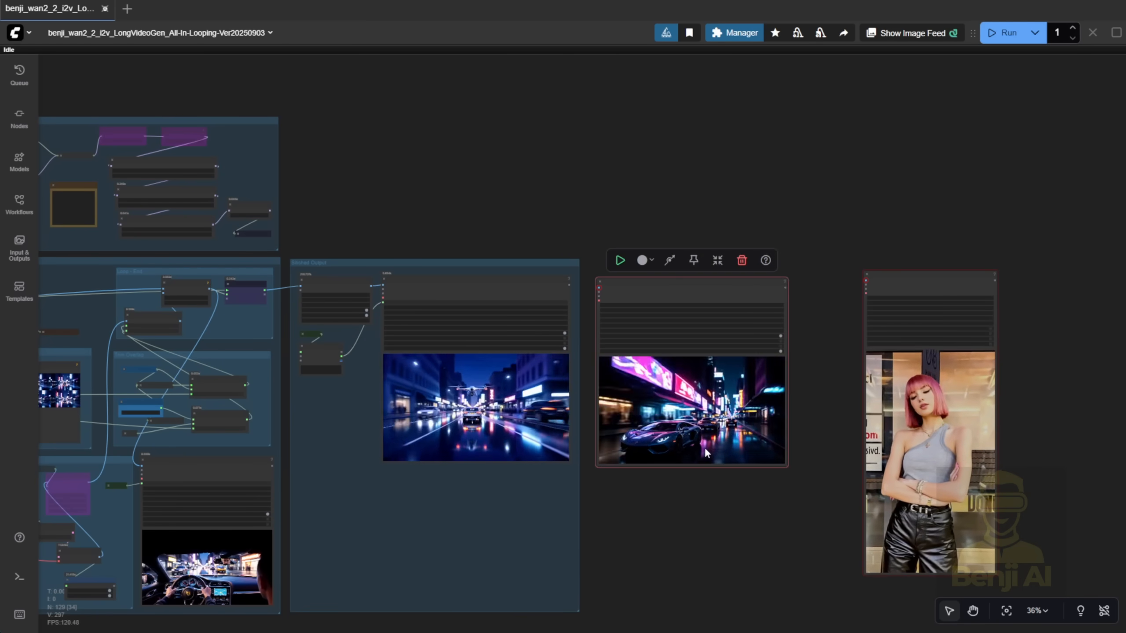
- Compare the stitched supercar video with the separate supercar video beside the Stitched Output group
scroll(704, 447, "up", 4)
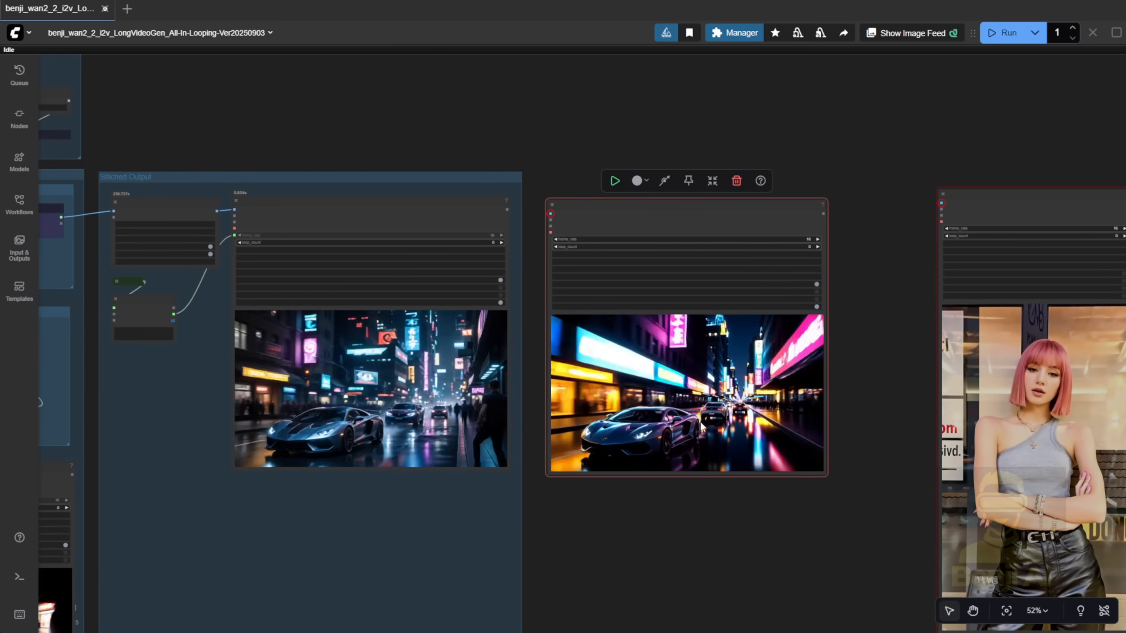
left_click_drag(613, 537, 746, 507)
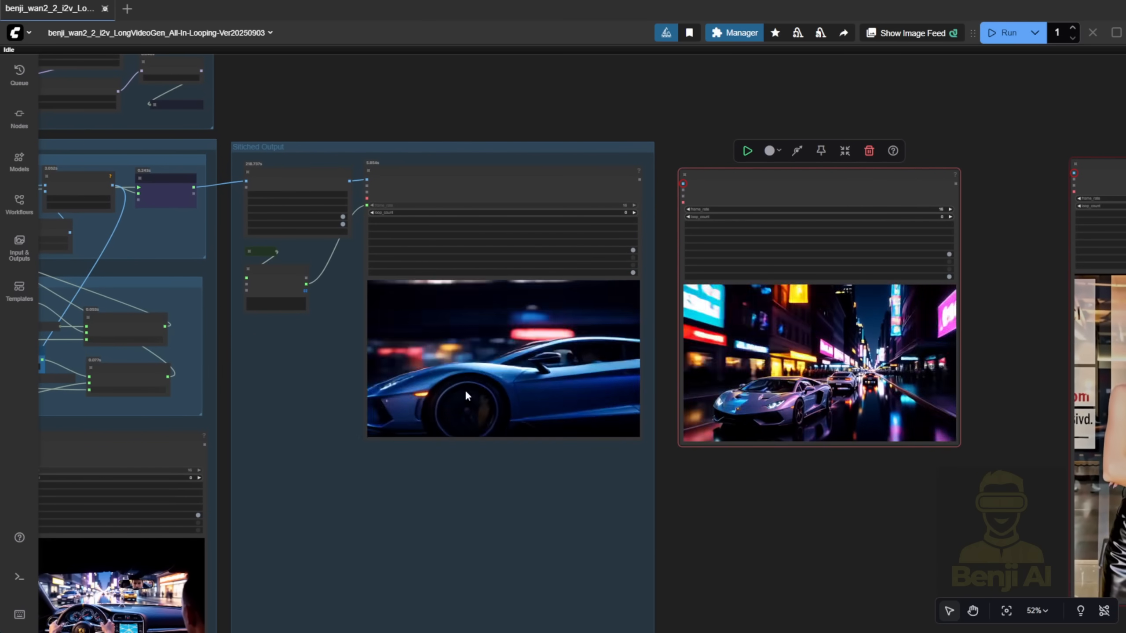
scroll(717, 528, "down", 4)
left_click_drag(477, 217, 1006, 340)
scroll(506, 320, "up", 10)
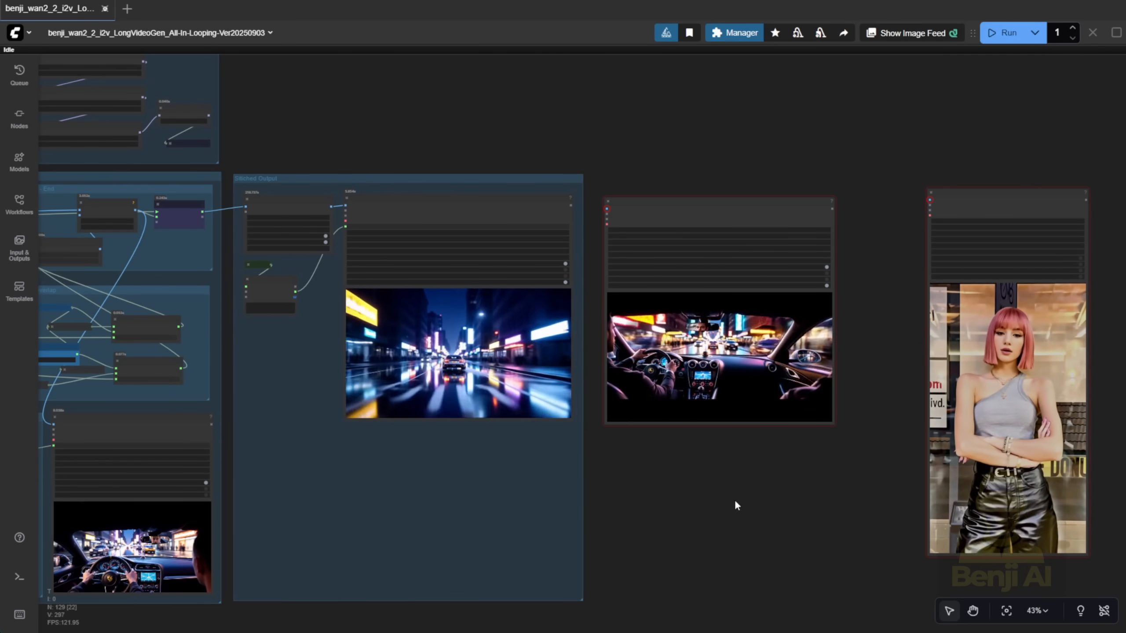
- Review the node layout of the whole Video Extend Loop group, from its Stitched Output end back to its beginning
left_click_drag(345, 526, 858, 539)
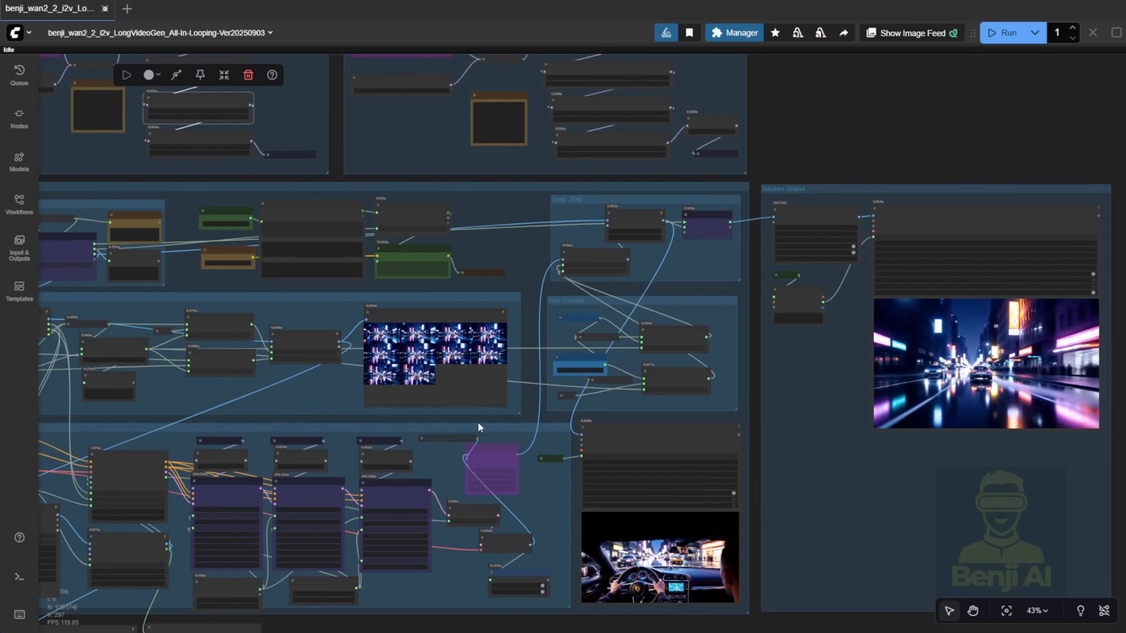
left_click_drag(314, 392, 412, 403)
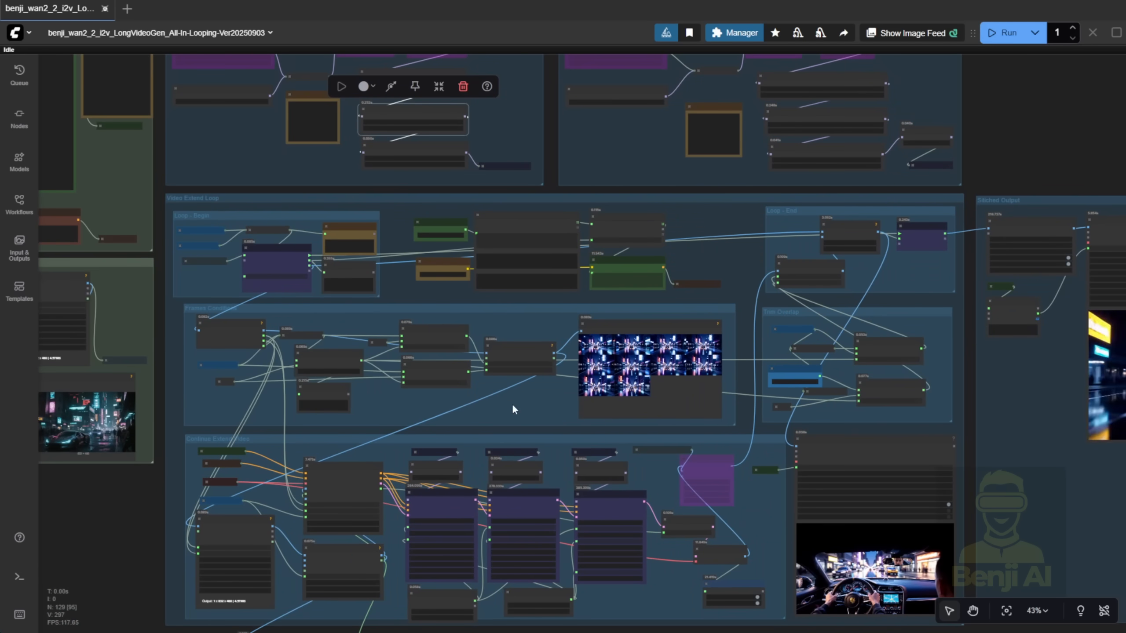
left_click_drag(513, 405, 461, 405)
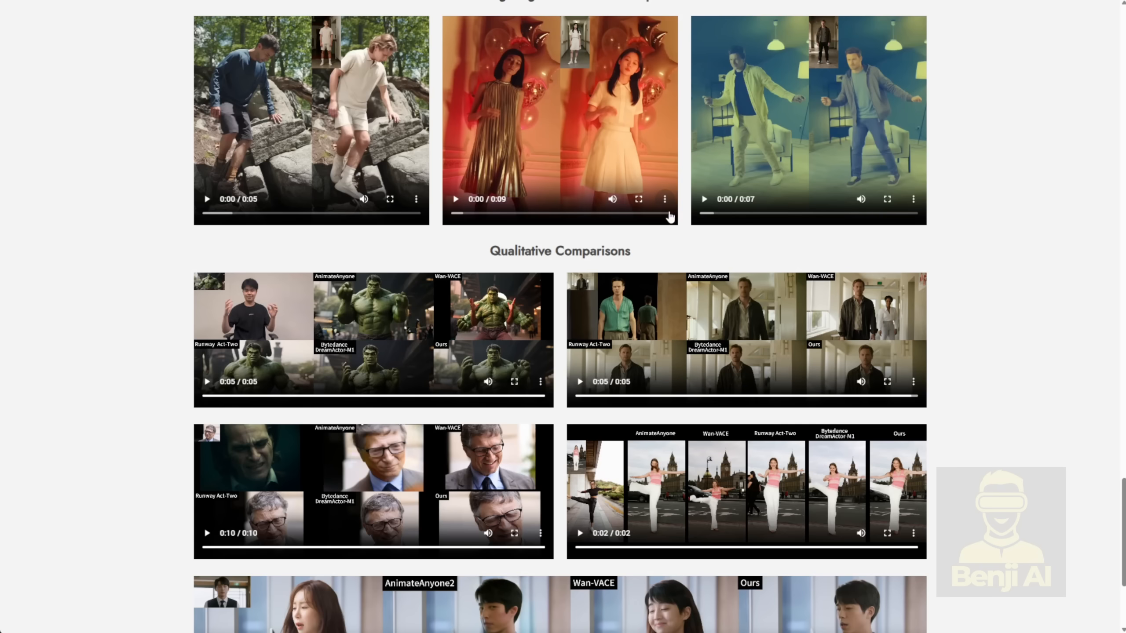
- Browse the web page's demo videos from Qualitative Comparisons back to Character Replacement with Seamless Environmental Integration
scroll(670, 216, "up", 2)
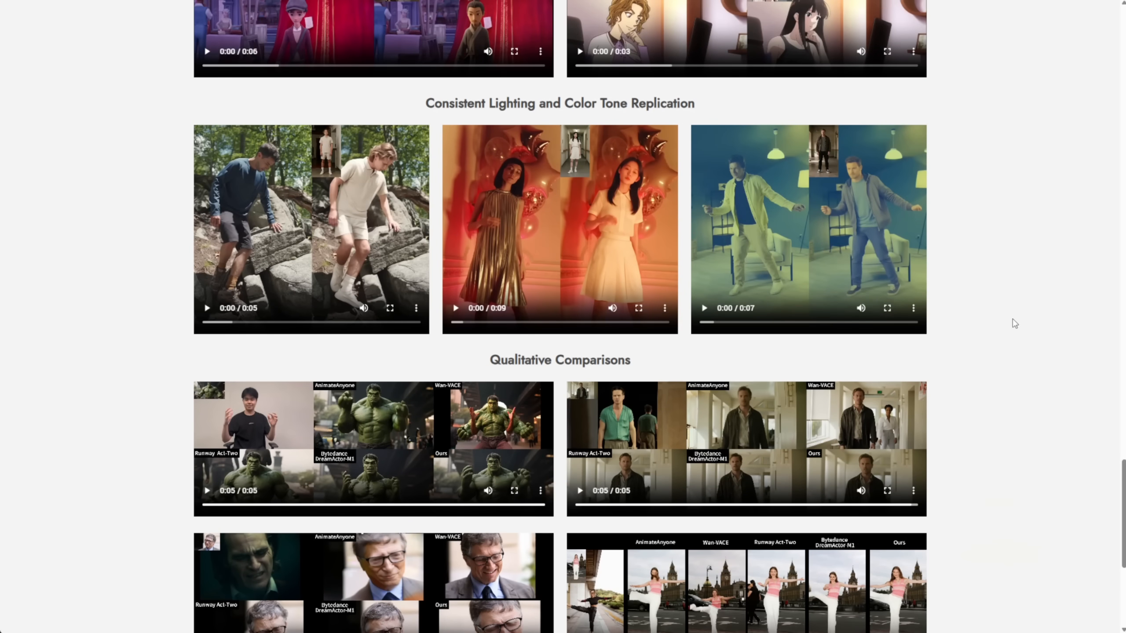
scroll(777, 424, "up", 1)
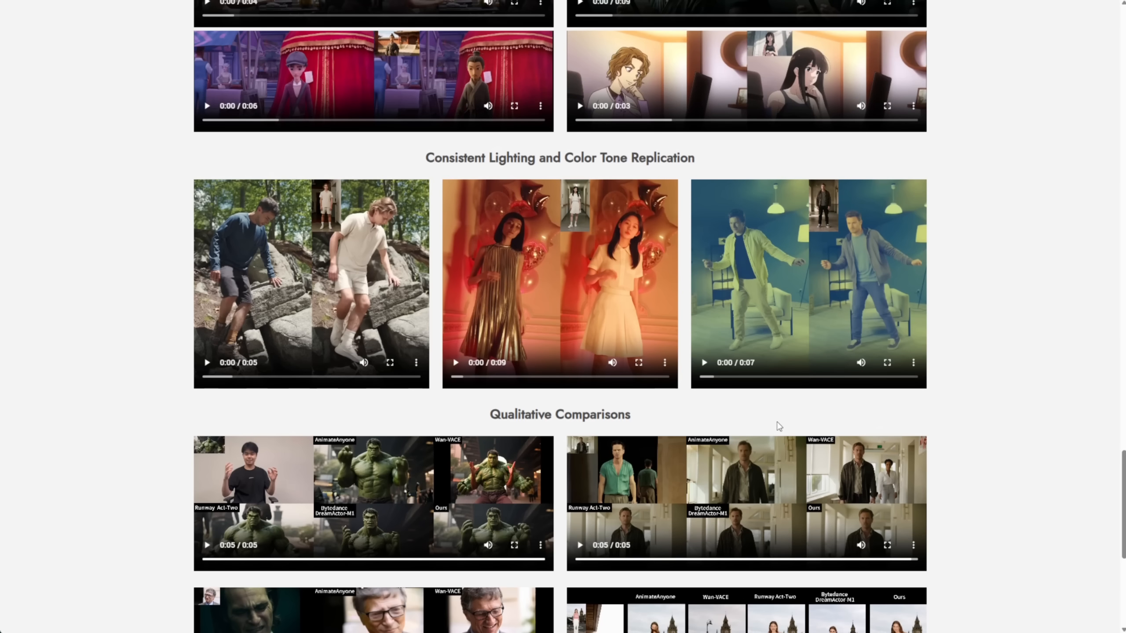
scroll(776, 417, "up", 5)
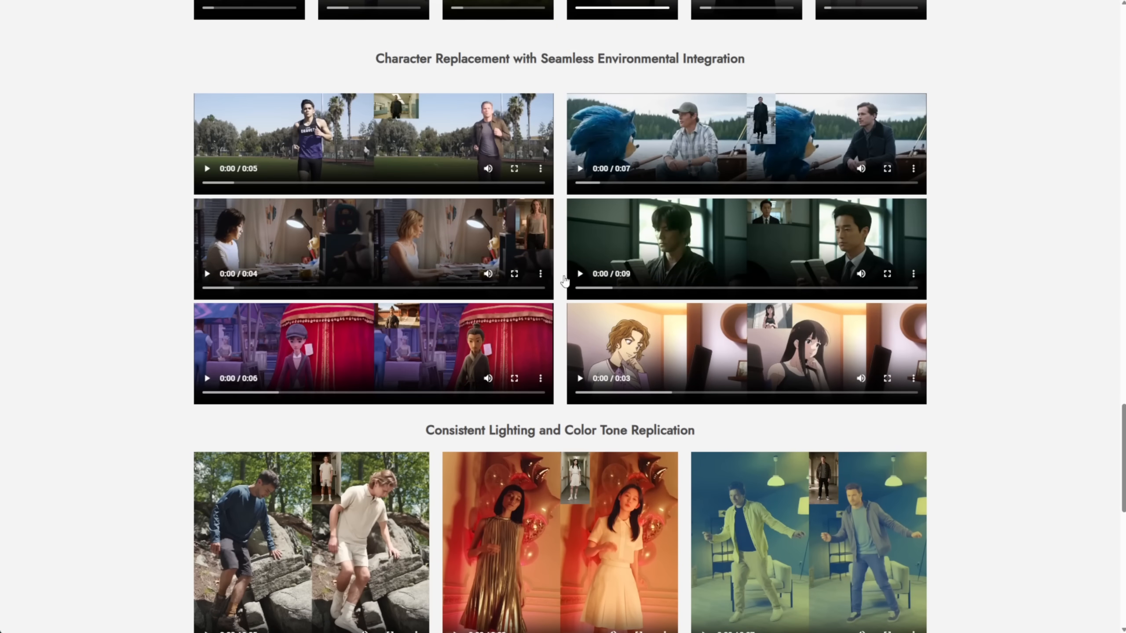